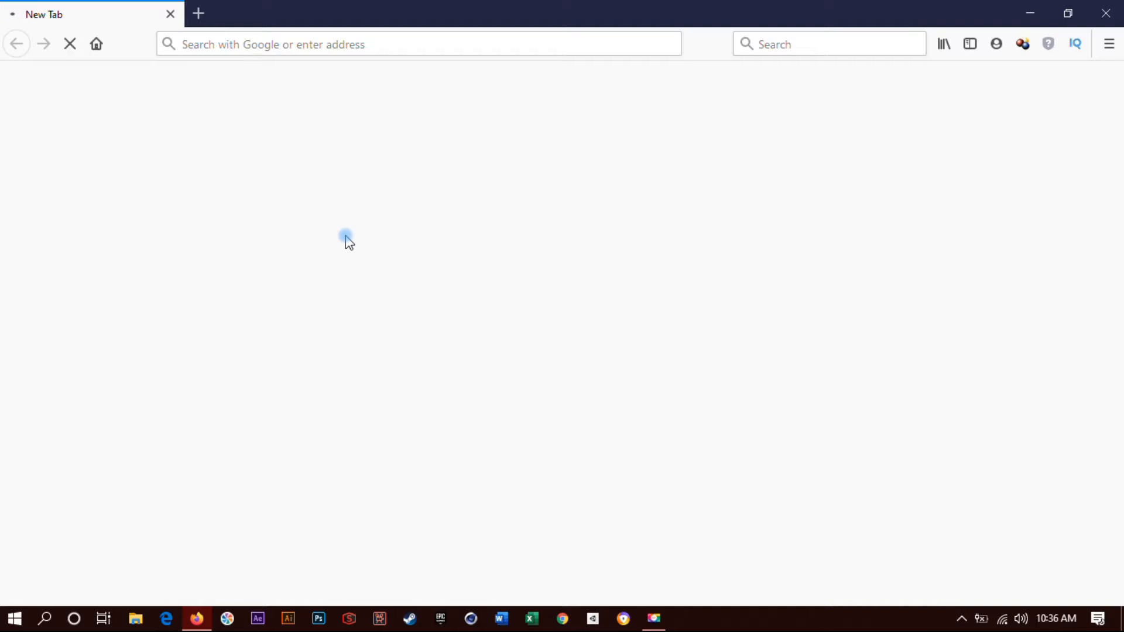
# Search the web for "netbeans" and open the Apache NetBeans download page from the results.
pyautogui.click(826, 50)
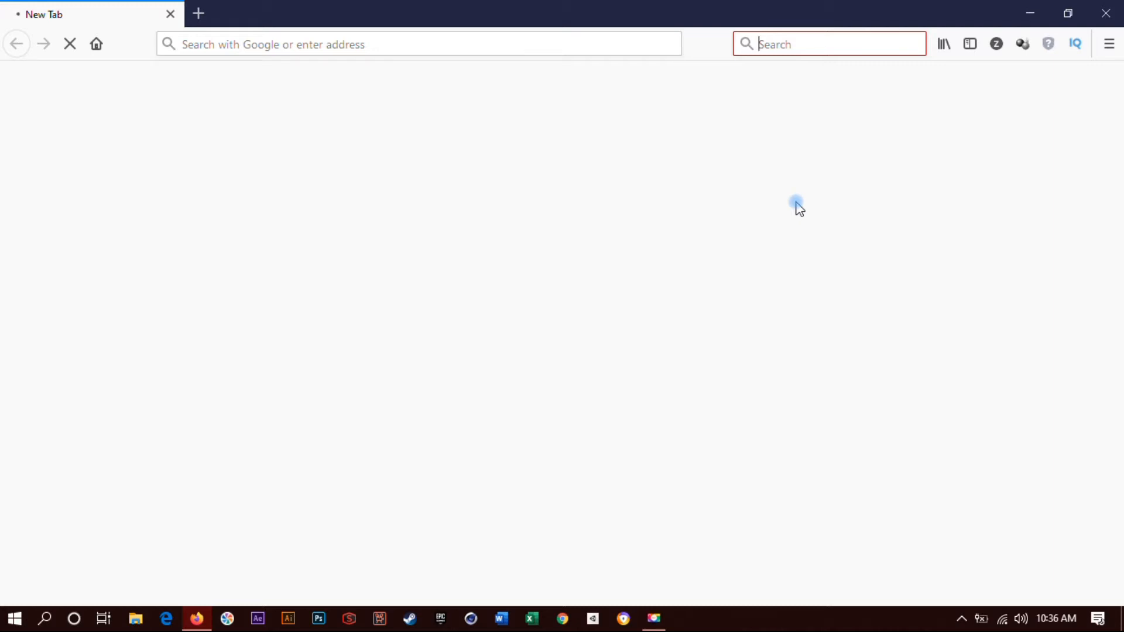
pyautogui.write('net')
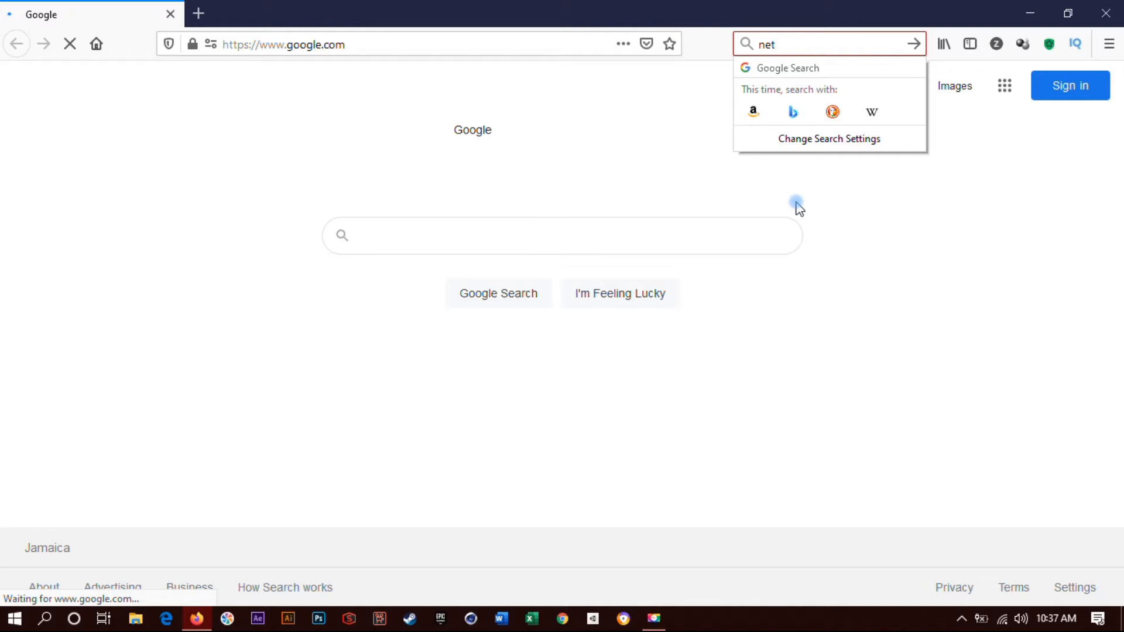
pyautogui.write('beans')
pyautogui.press('Return')
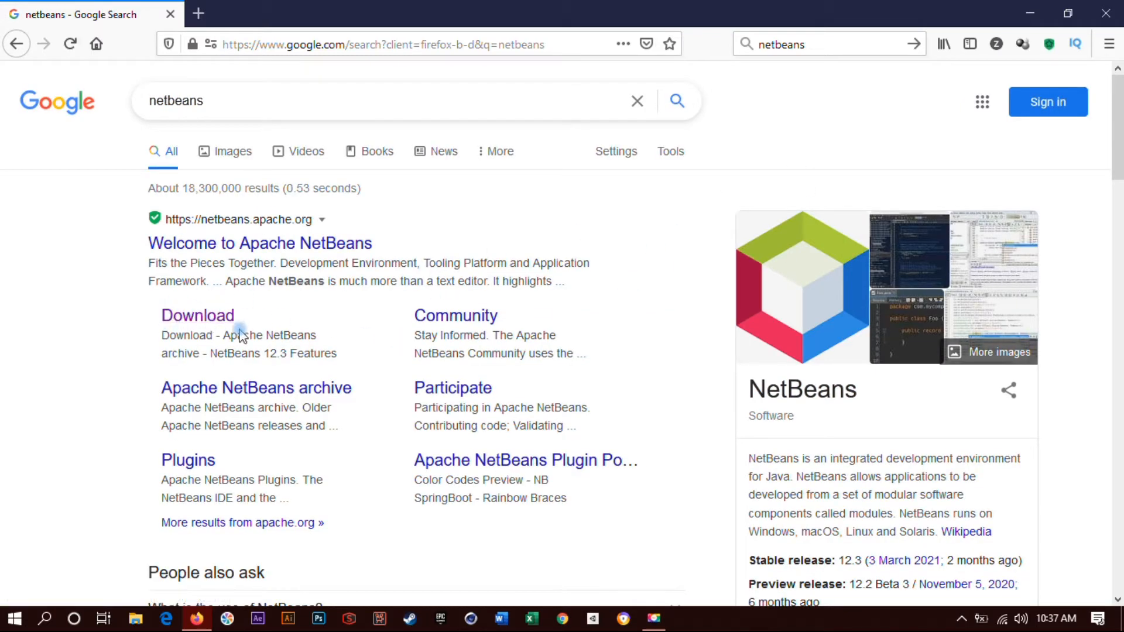
pyautogui.click(204, 316)
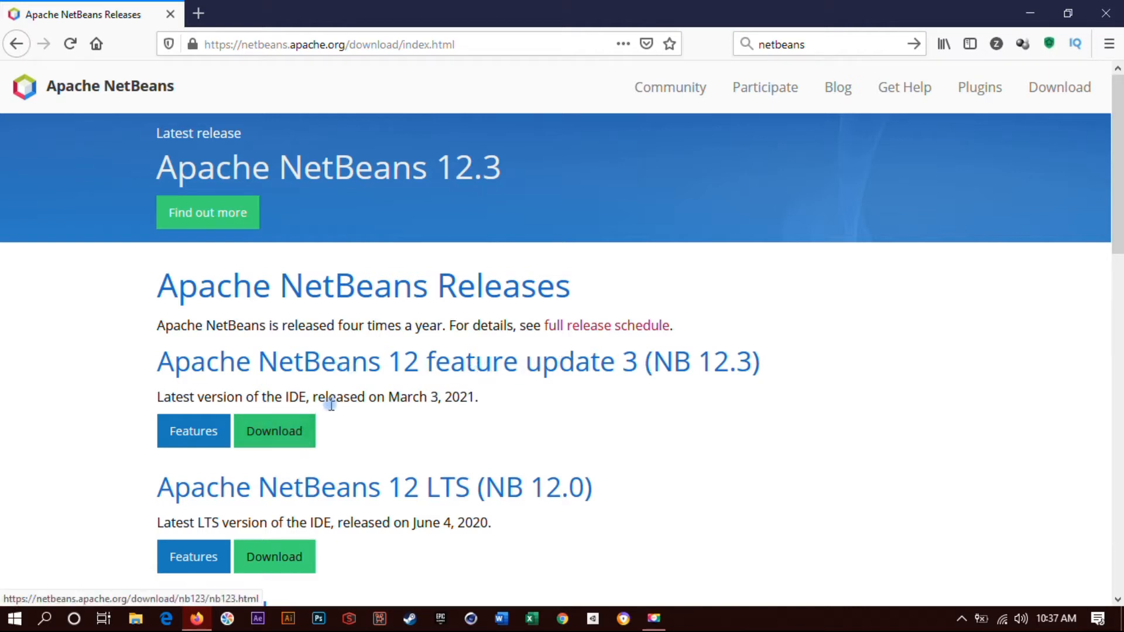
# Start downloading the NetBeans 12.3 binaries, netbeans-12.3-bin.zip, from the HTTP mirror and save the file.
pyautogui.click(289, 433)
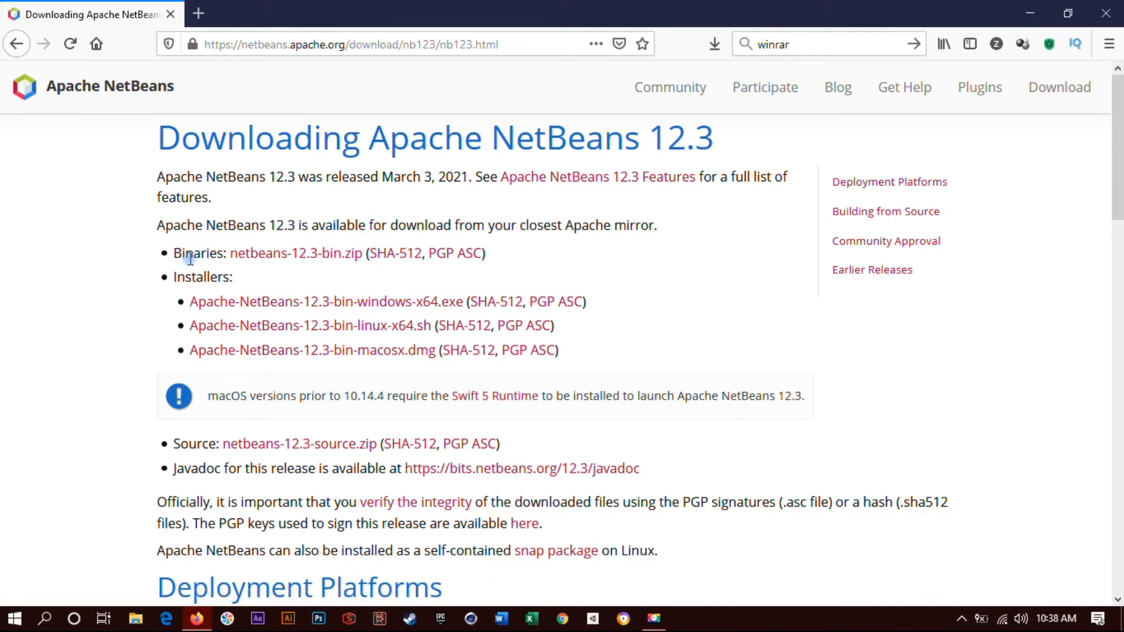
pyautogui.click(328, 257)
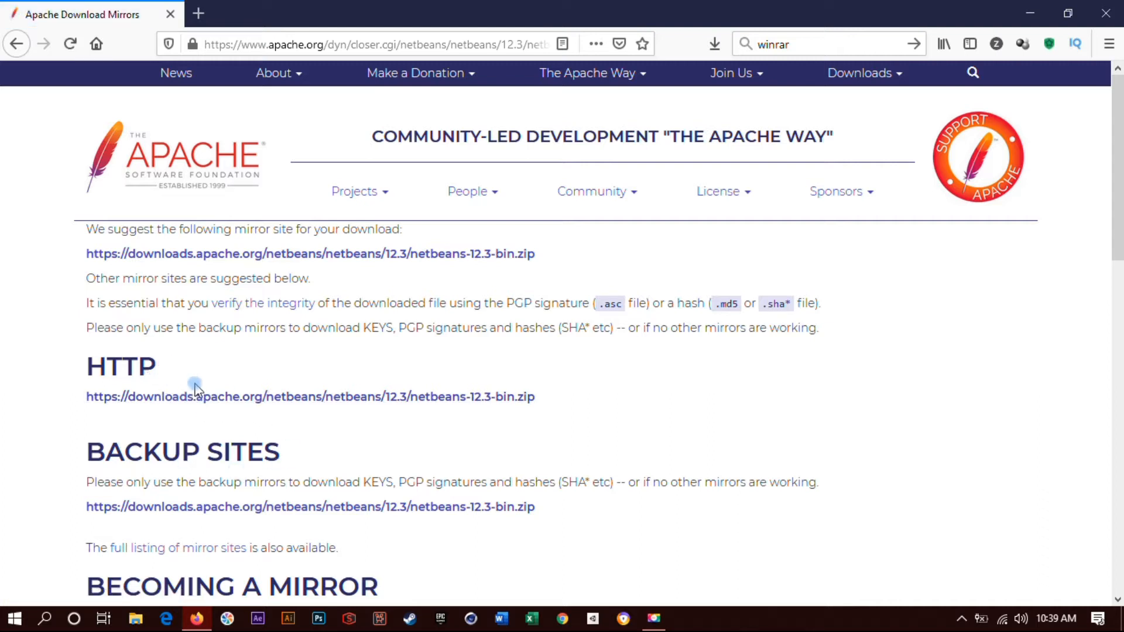
pyautogui.click(251, 401)
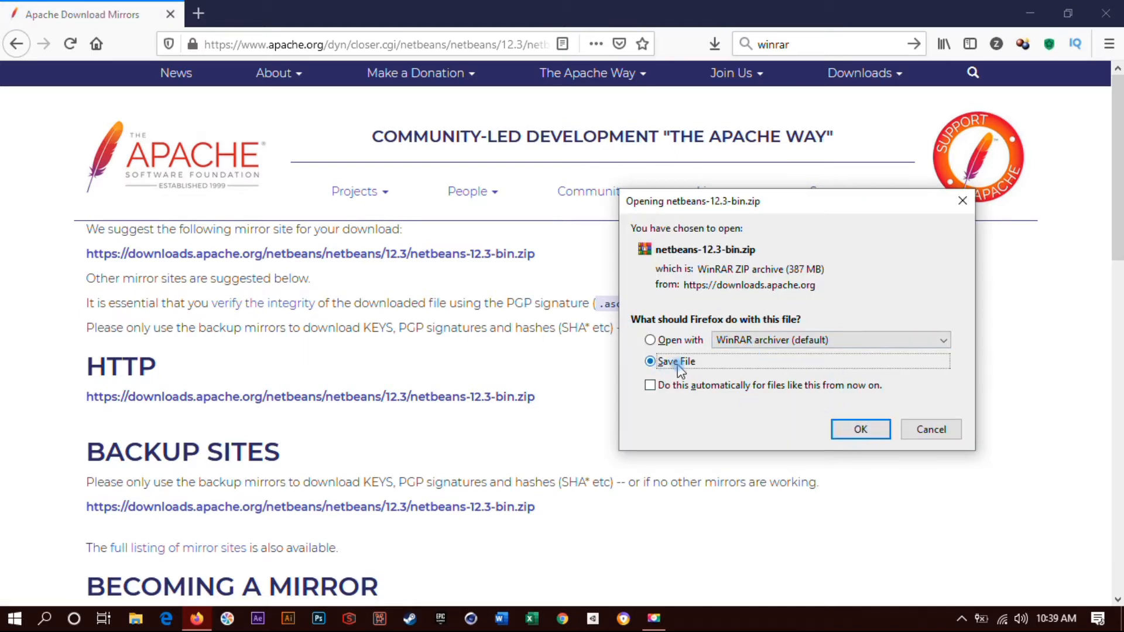
pyautogui.click(858, 433)
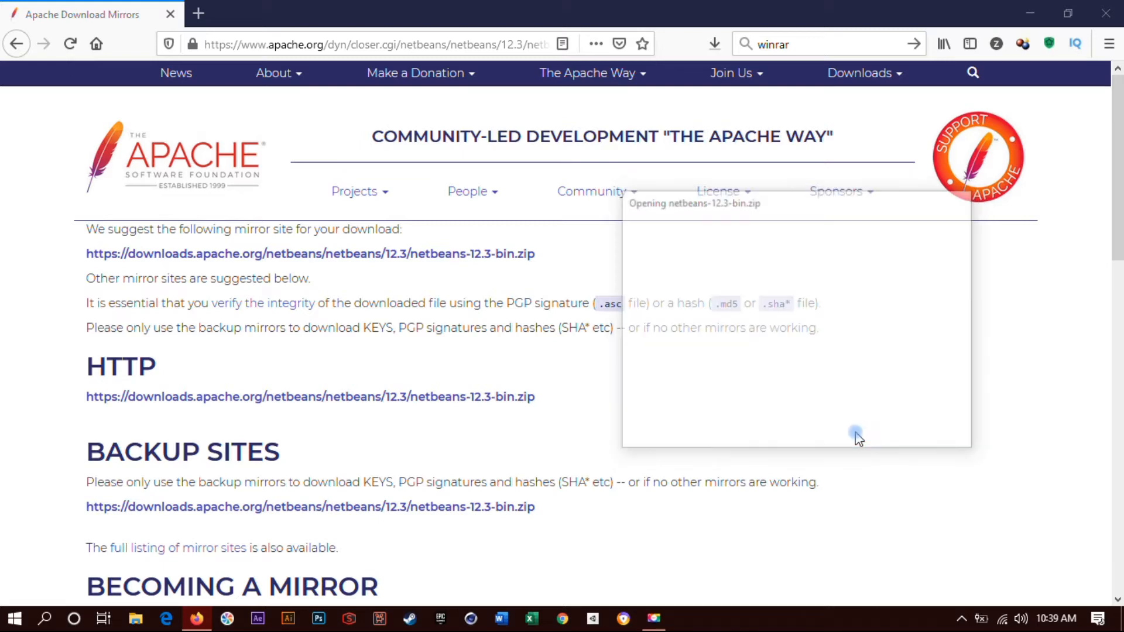
# Cancel the running netbeans-12.3-bin(1).zip download and remove it from the download history.
pyautogui.click(716, 52)
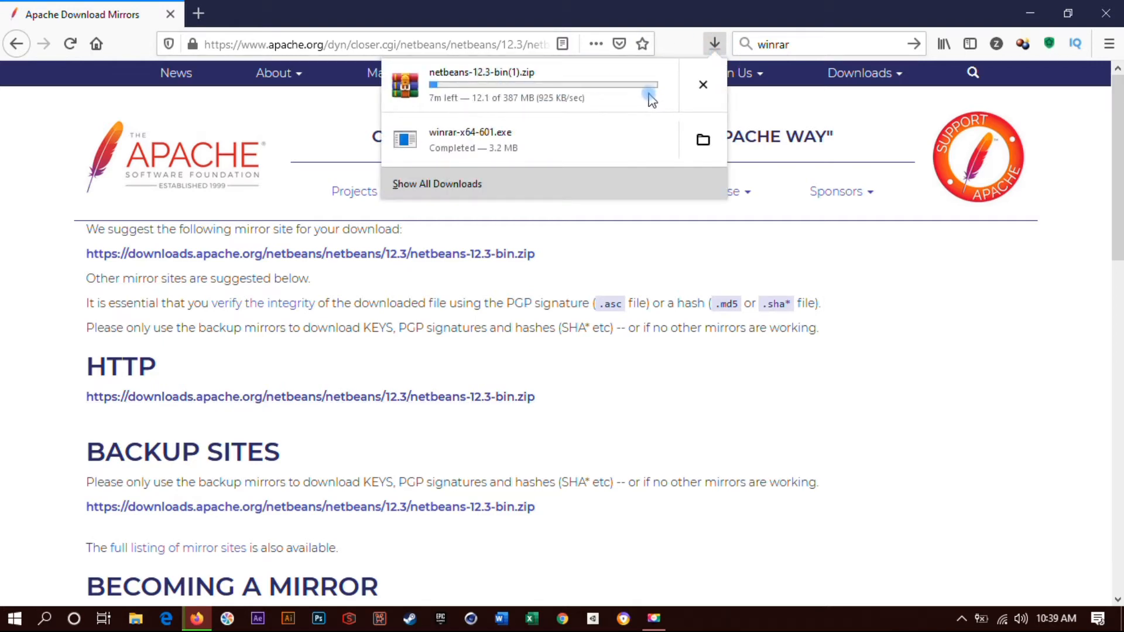
pyautogui.click(702, 88)
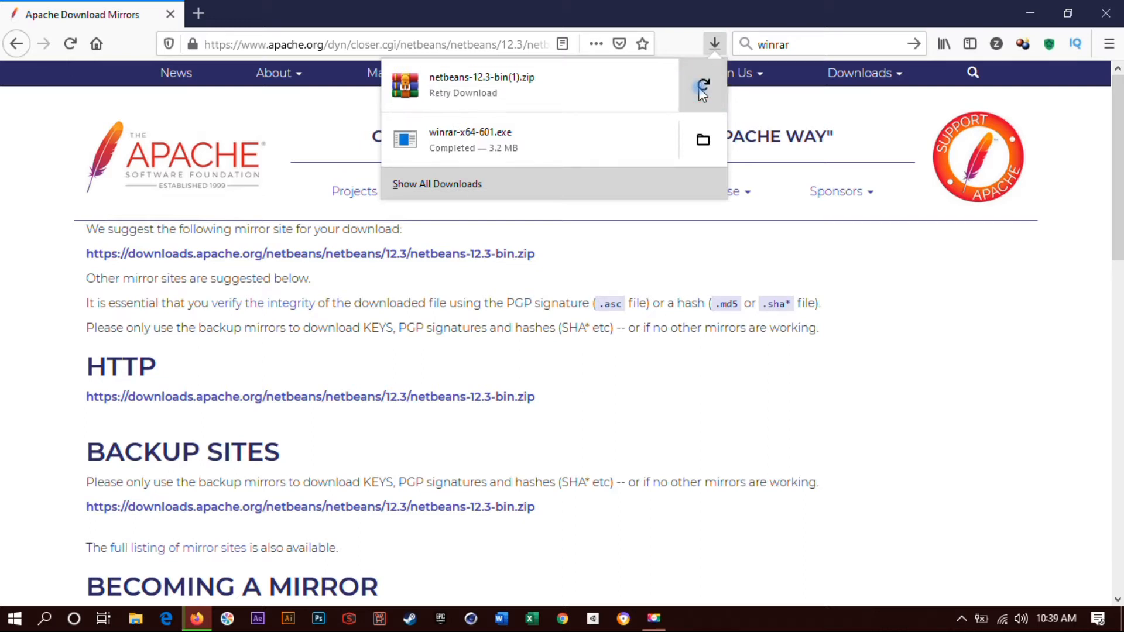
pyautogui.rightClick(574, 84)
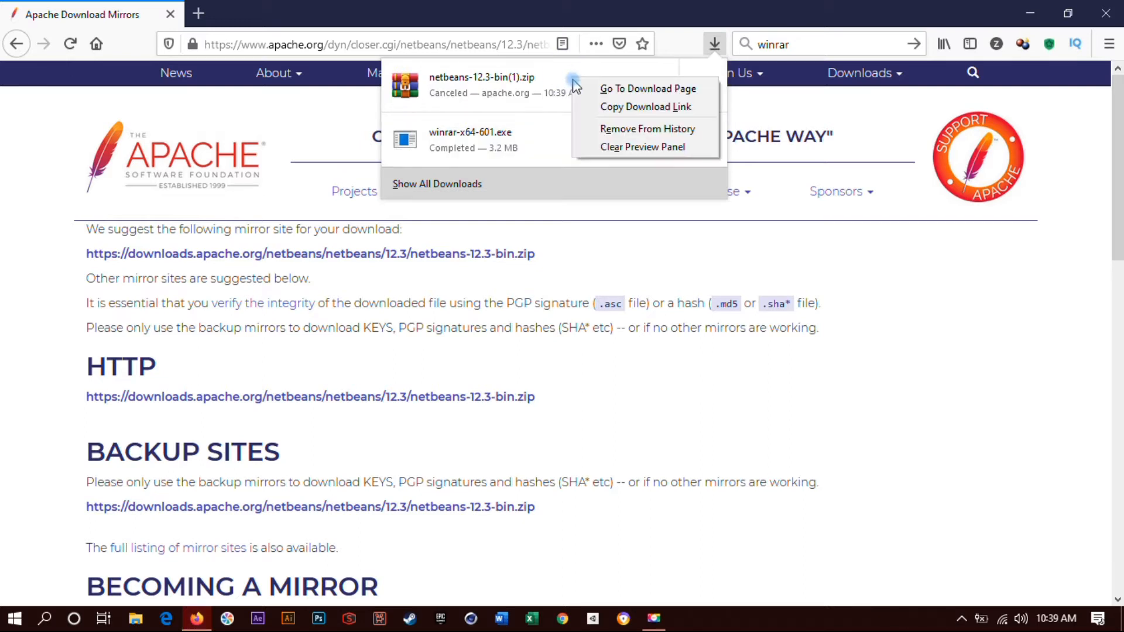
pyautogui.click(600, 130)
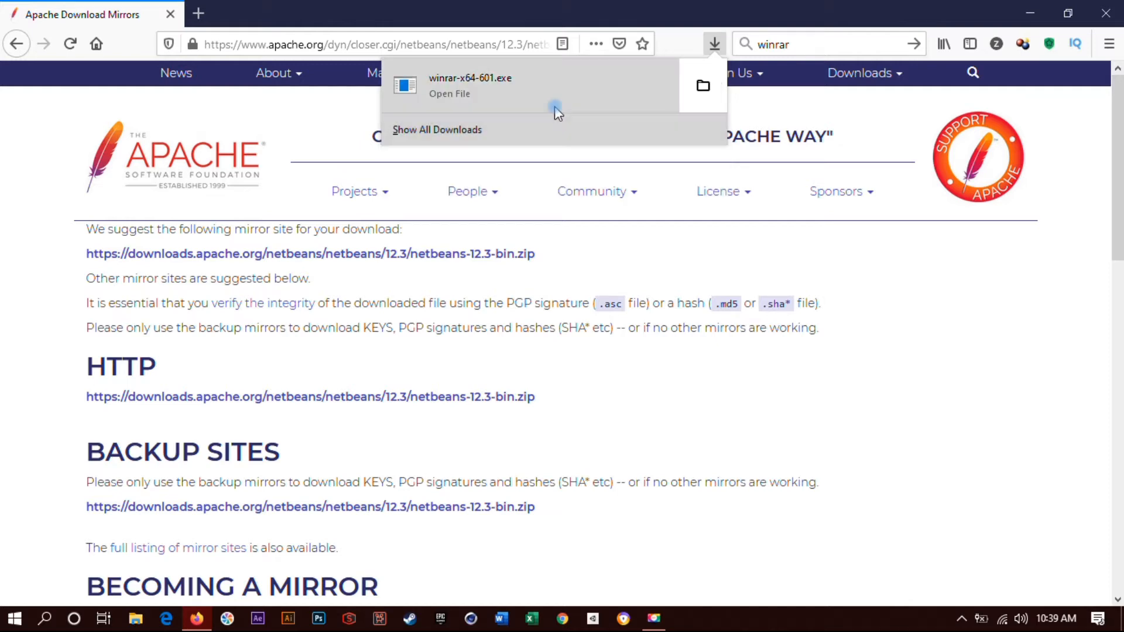
# Show the Downloads folder from the browser's full download list, close the Library window, and bring the folder window to the front.
pyautogui.click(544, 143)
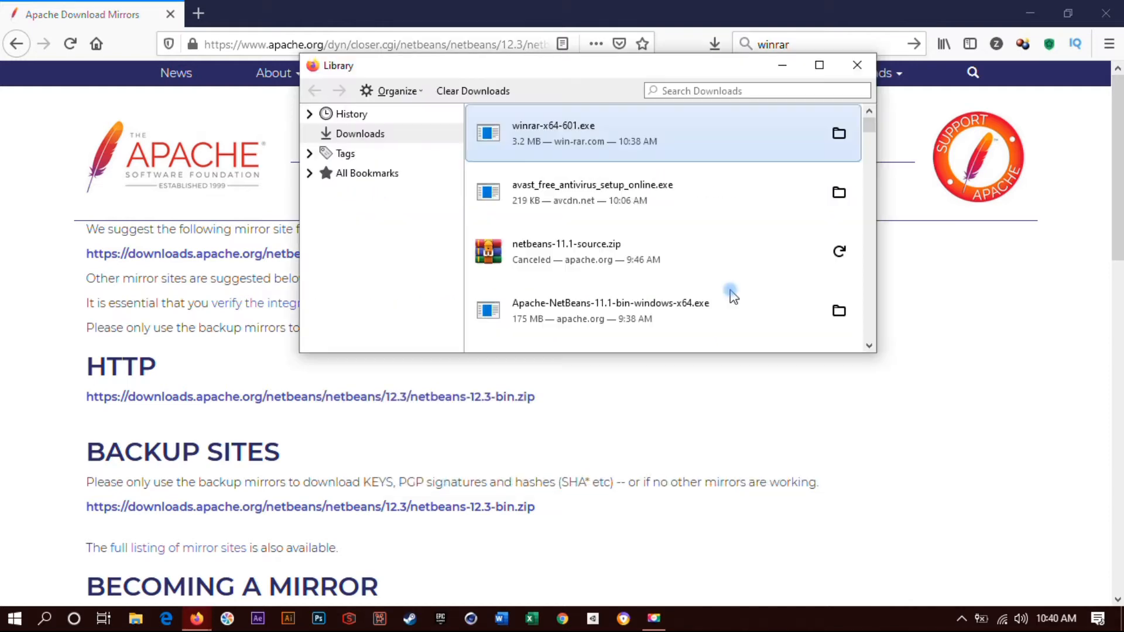
pyautogui.click(841, 313)
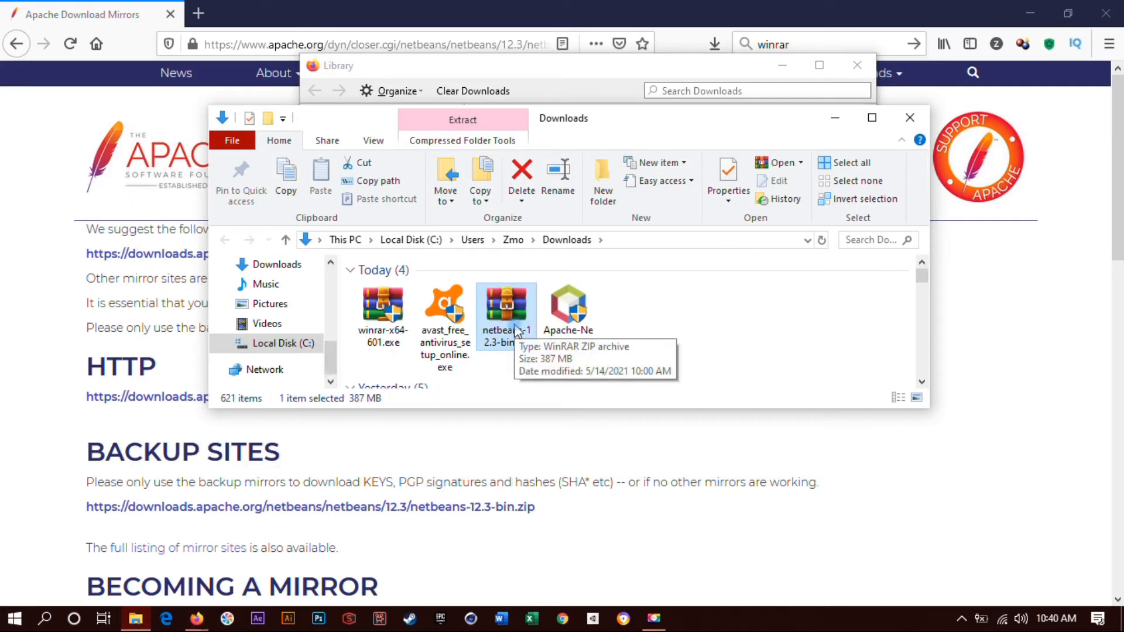
pyautogui.click(702, 71)
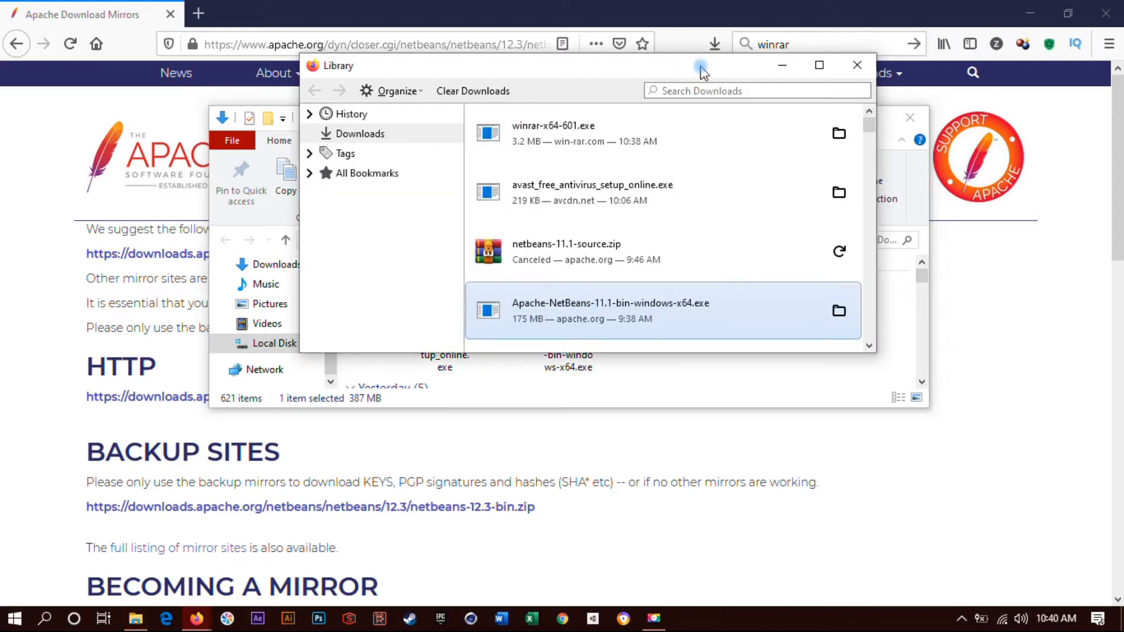
pyautogui.click(855, 74)
pyautogui.click(715, 46)
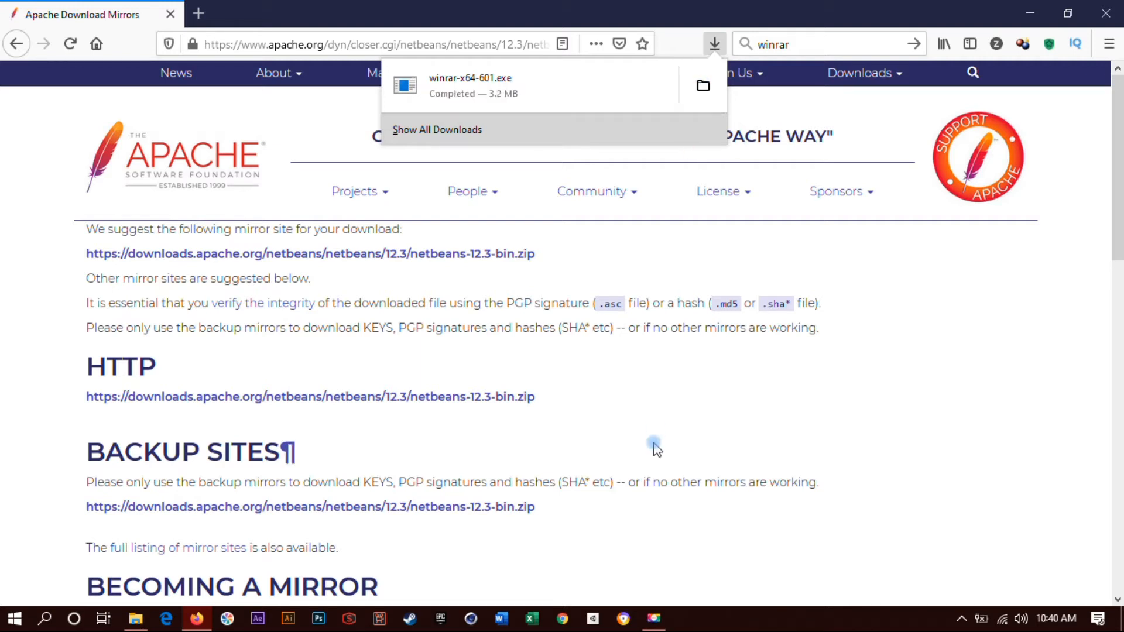
pyautogui.click(133, 619)
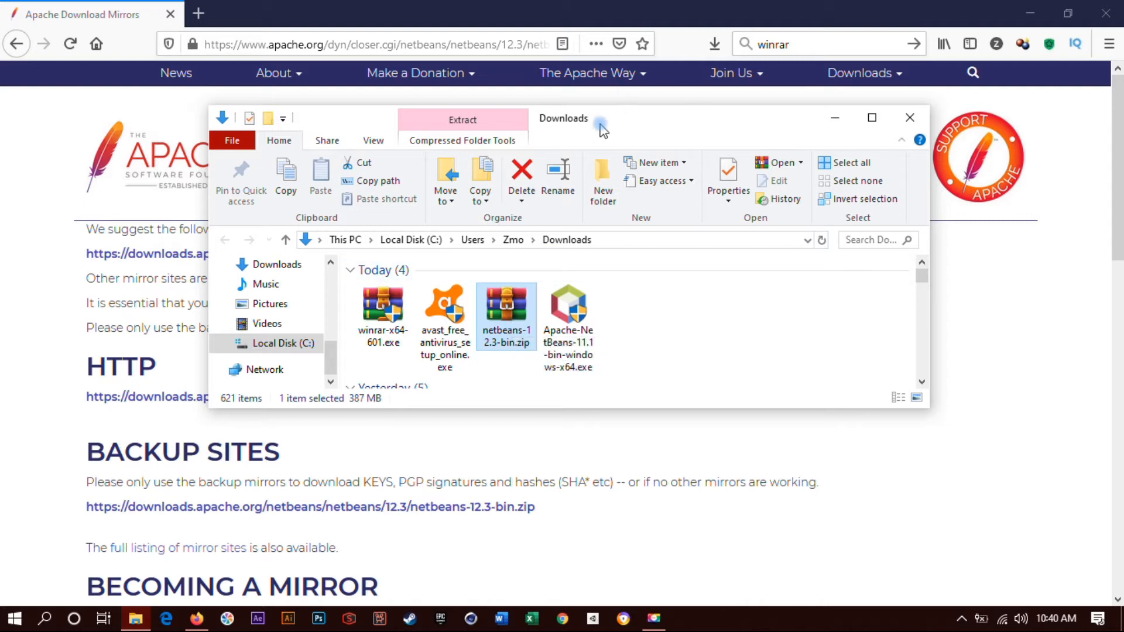
# Minimize the browser and open netbeans-12.3-bin.zip from the Downloads folder in WinRAR.
pyautogui.moveTo(603, 126); pyautogui.dragTo(607, 167)
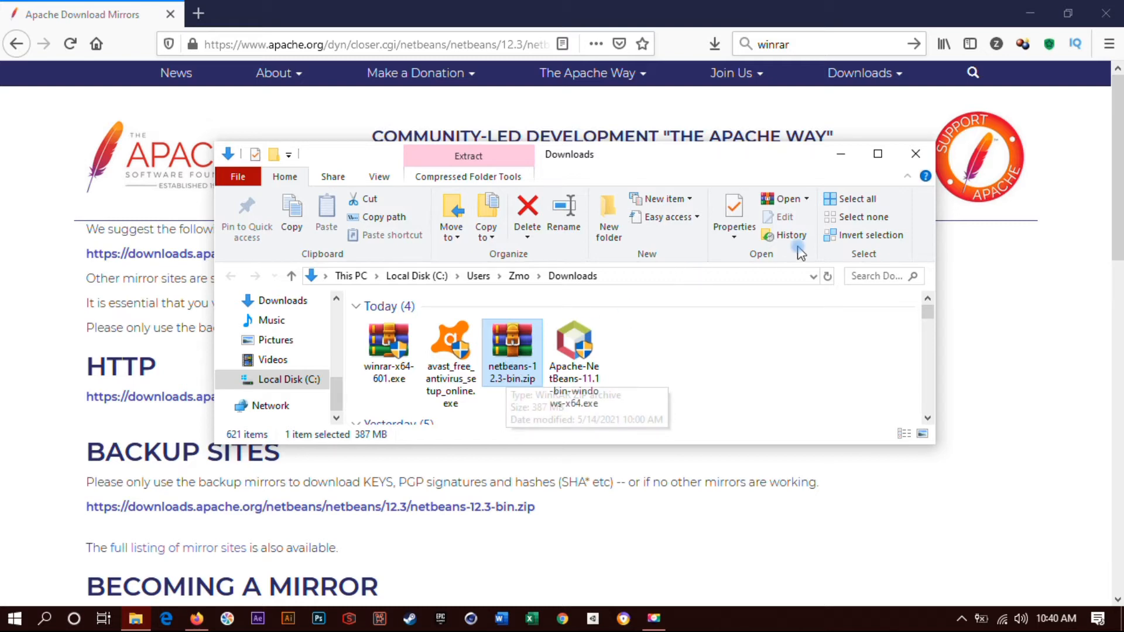
pyautogui.click(1038, 14)
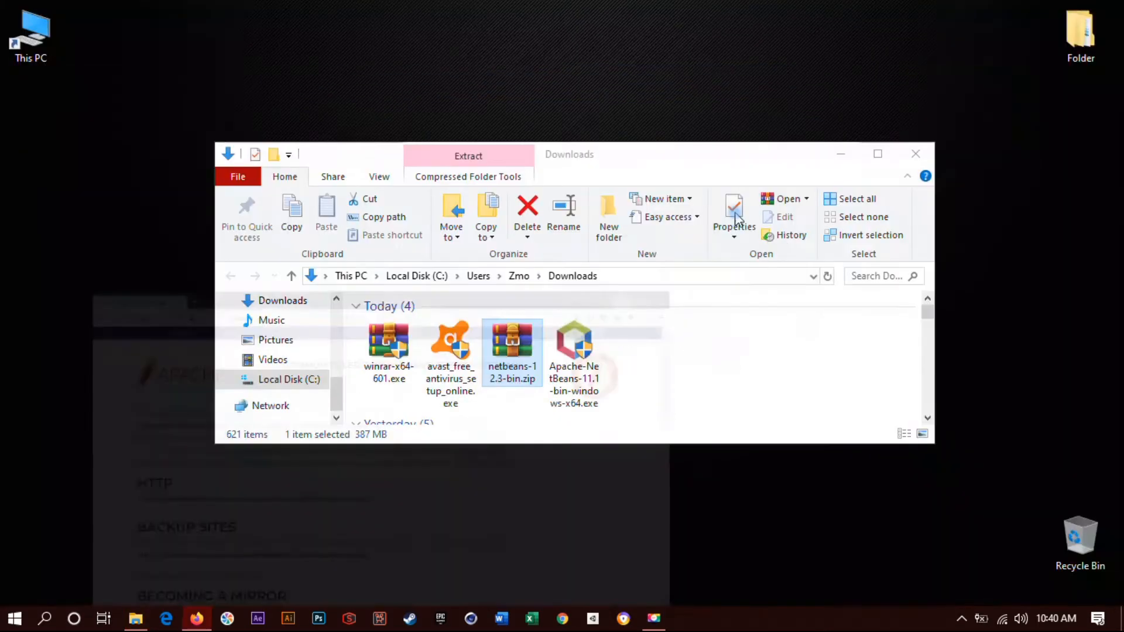
pyautogui.moveTo(602, 155); pyautogui.dragTo(708, 142)
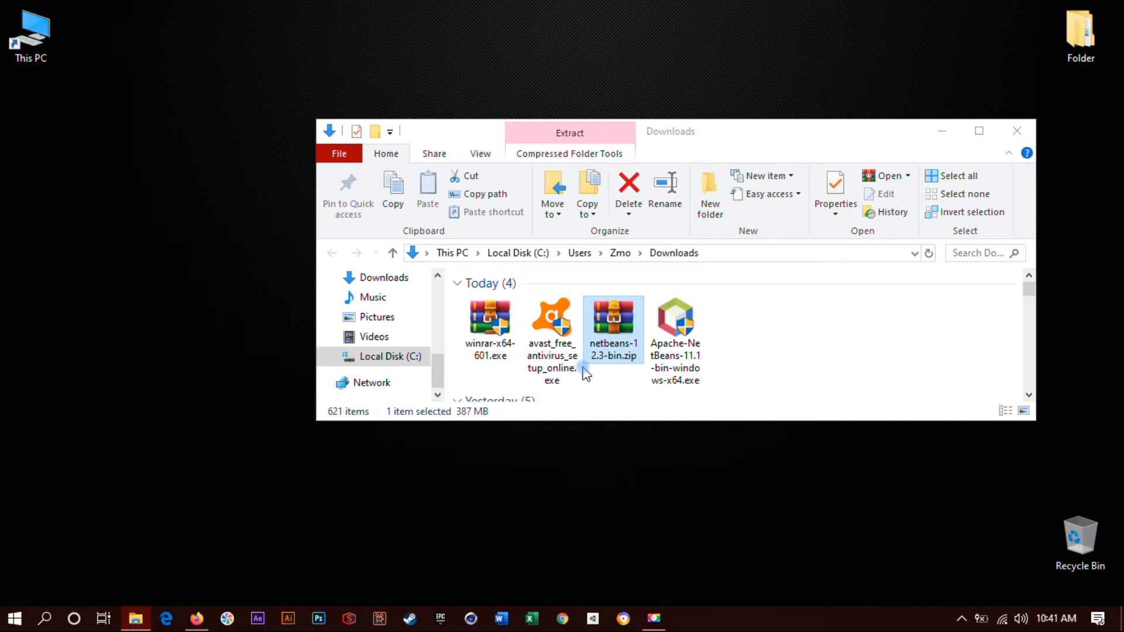
pyautogui.doubleClick(607, 342)
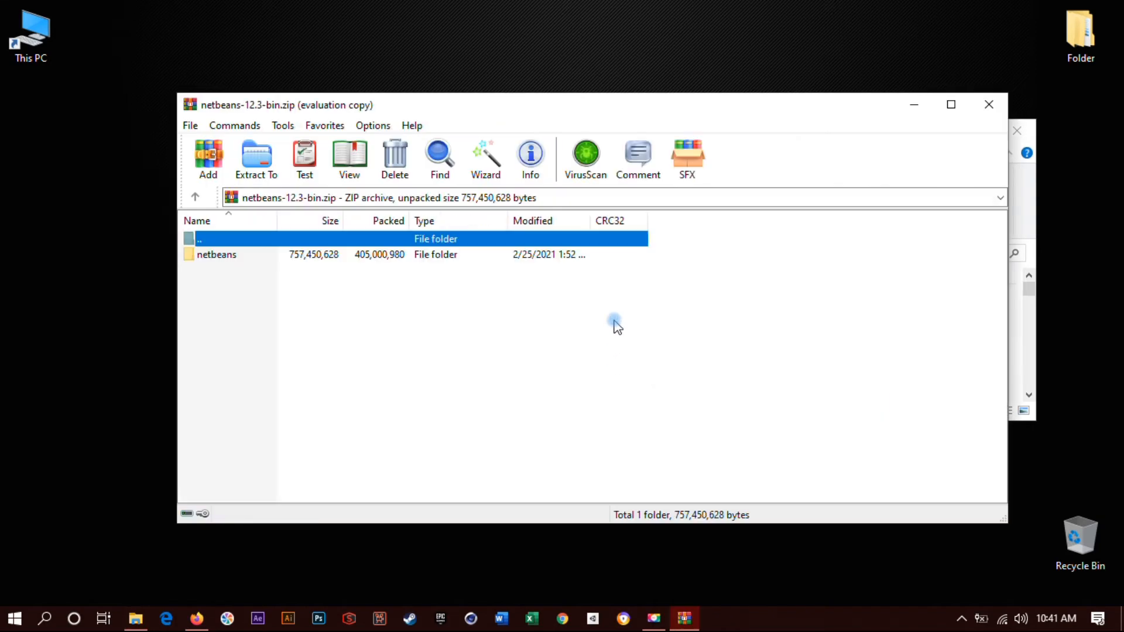
# Close the Downloads folder window and the WinRAR notification window.
pyautogui.click(1033, 188)
pyautogui.click(1022, 139)
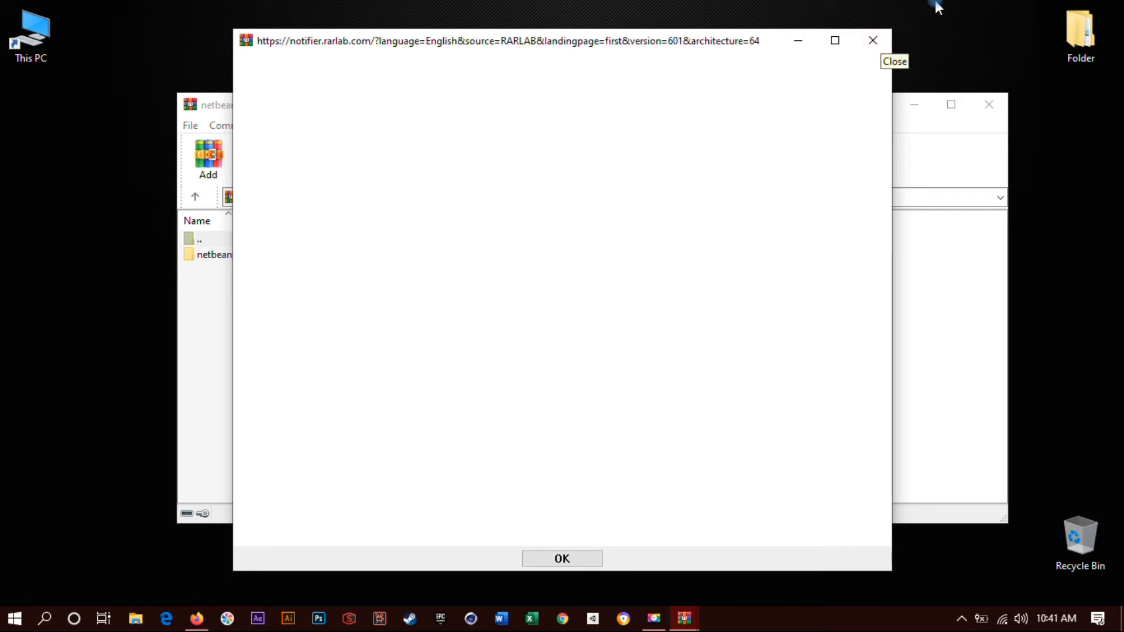
pyautogui.click(886, 42)
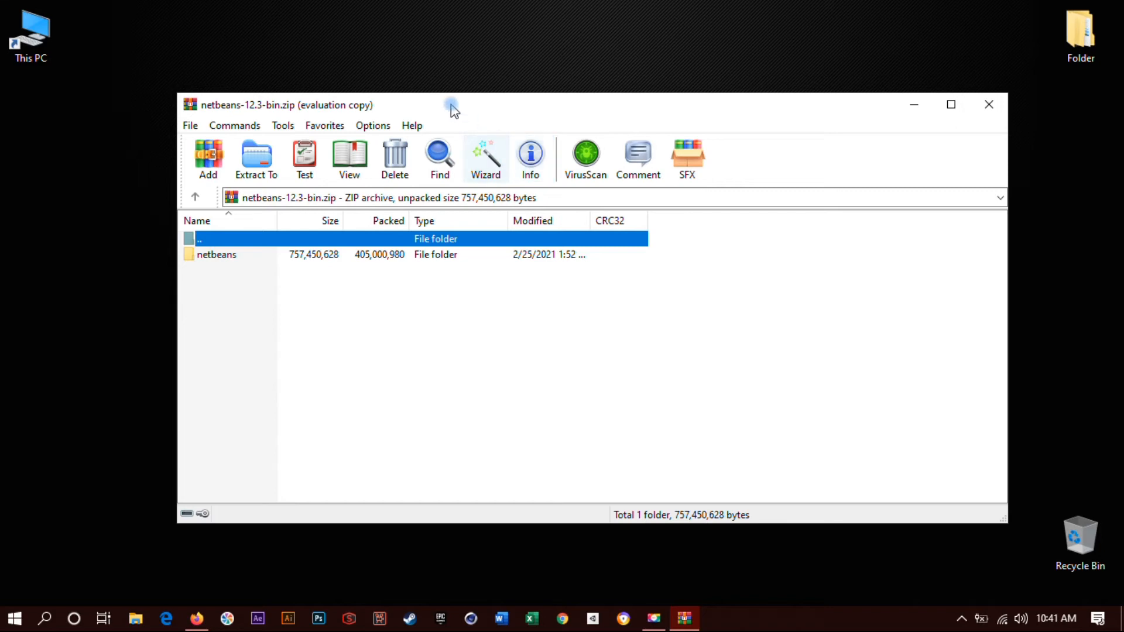
# Extract the netbeans folder from the archive to the desktop and close the archive window.
pyautogui.moveTo(451, 101); pyautogui.dragTo(564, 85)
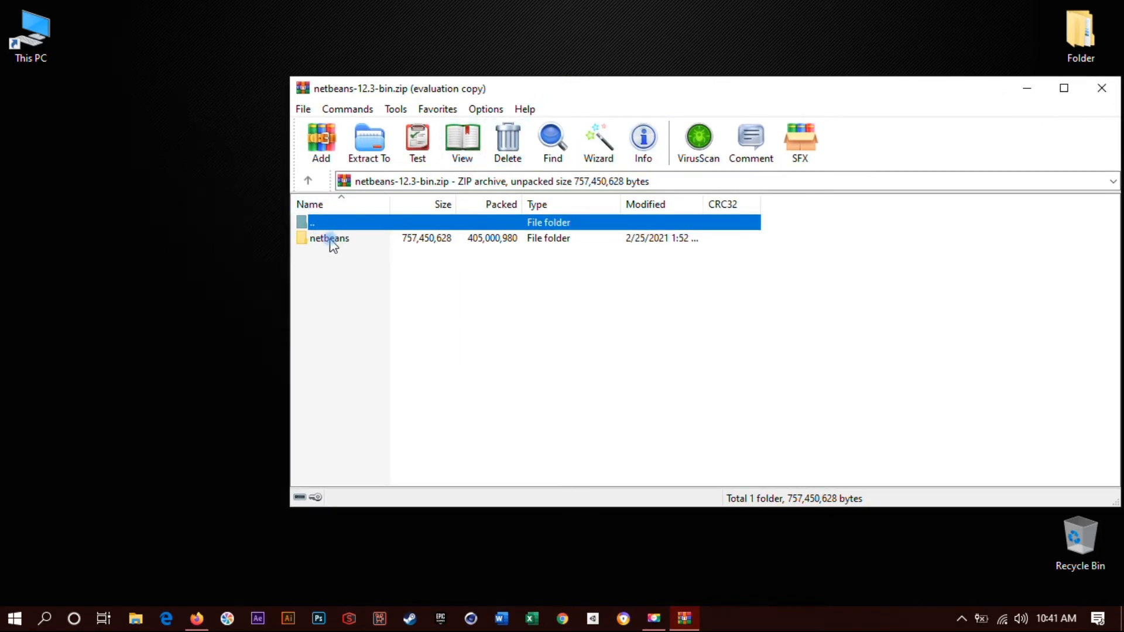
pyautogui.moveTo(334, 242); pyautogui.dragTo(370, 255)
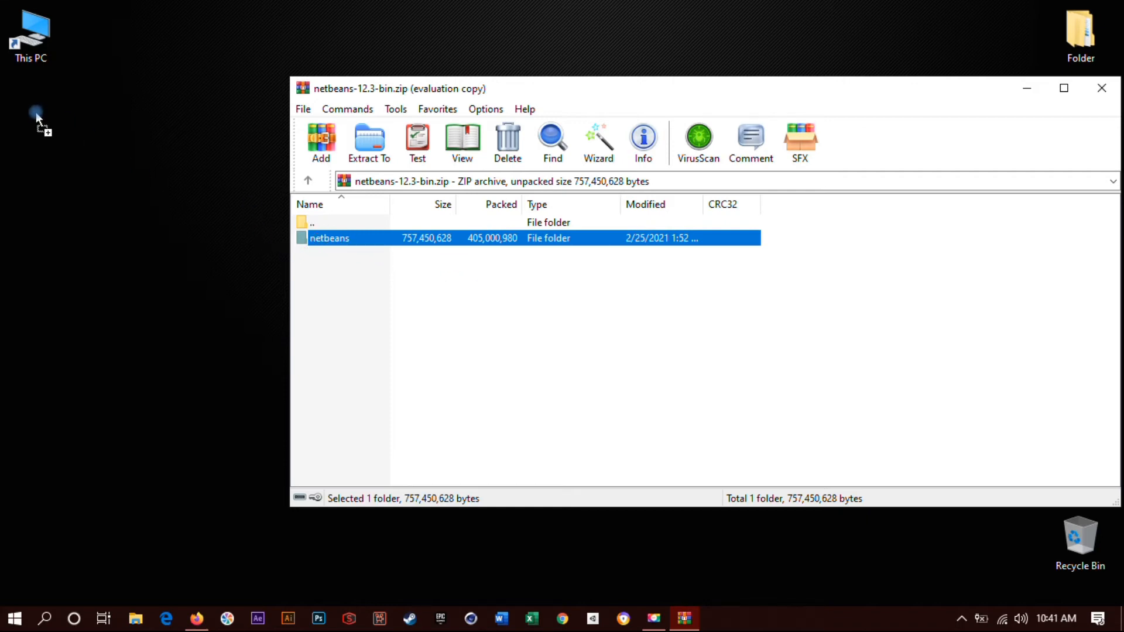
pyautogui.moveTo(36, 114); pyautogui.dragTo(36, 114)
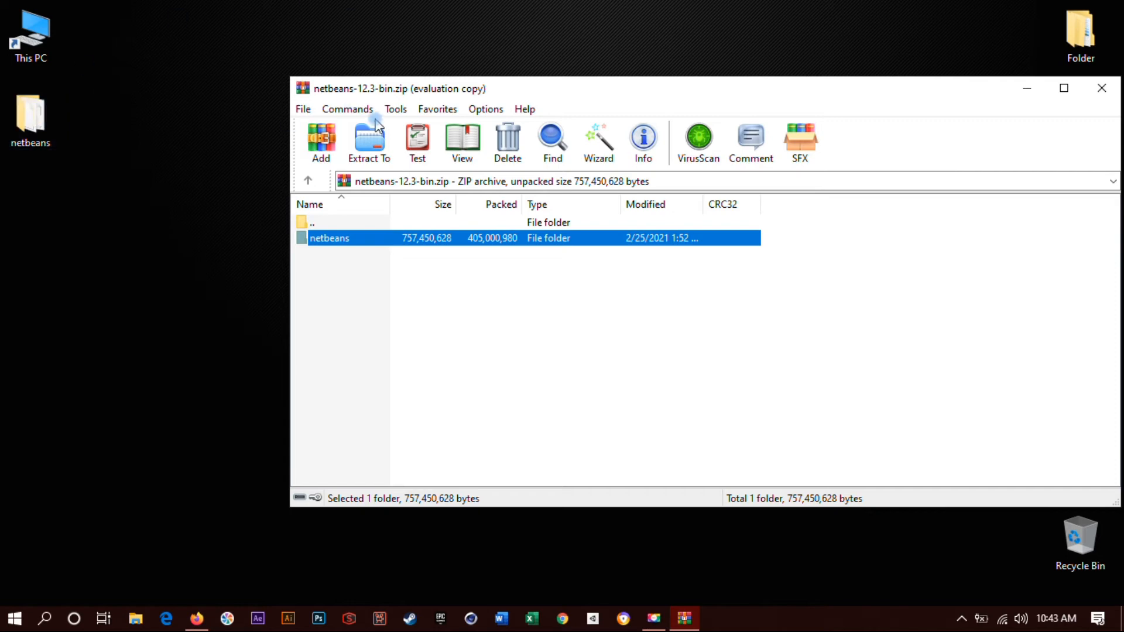
pyautogui.moveTo(883, 94); pyautogui.dragTo(750, 127)
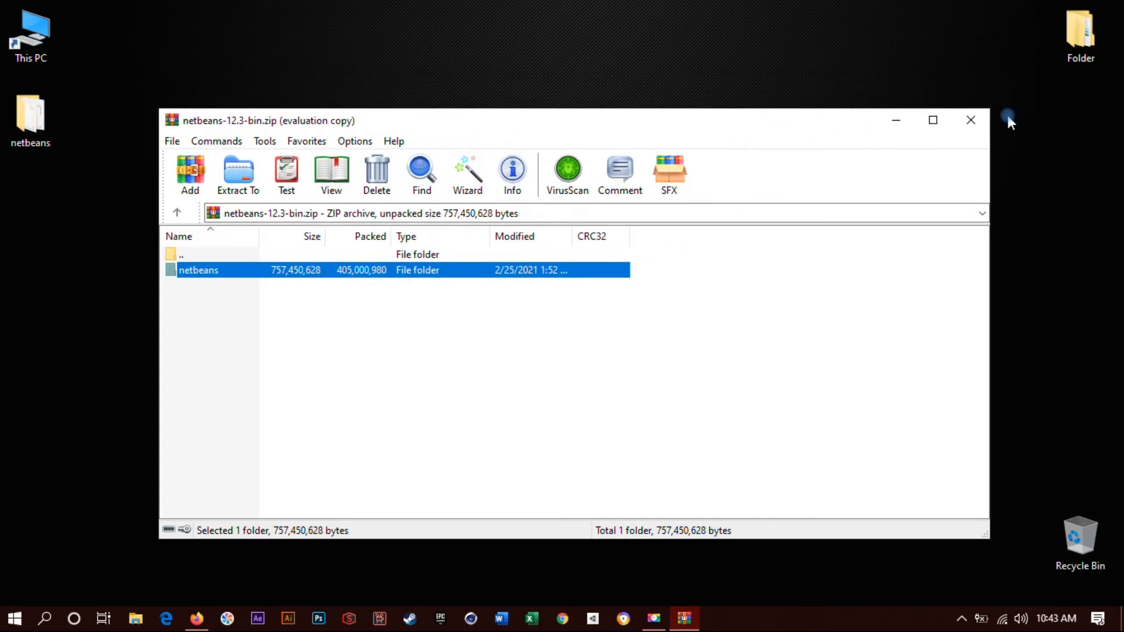
pyautogui.click(971, 121)
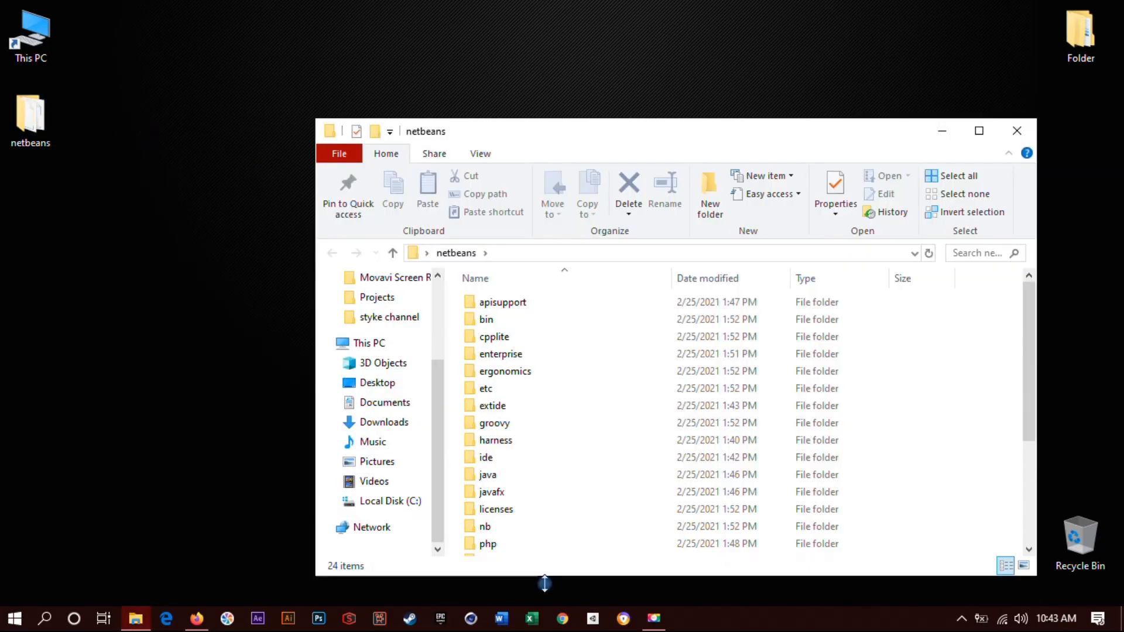
# Open the extracted netbeans folder on the desktop and go into its bin subfolder.
pyautogui.moveTo(545, 577); pyautogui.dragTo(545, 583)
pyautogui.moveTo(552, 140); pyautogui.dragTo(366, 75)
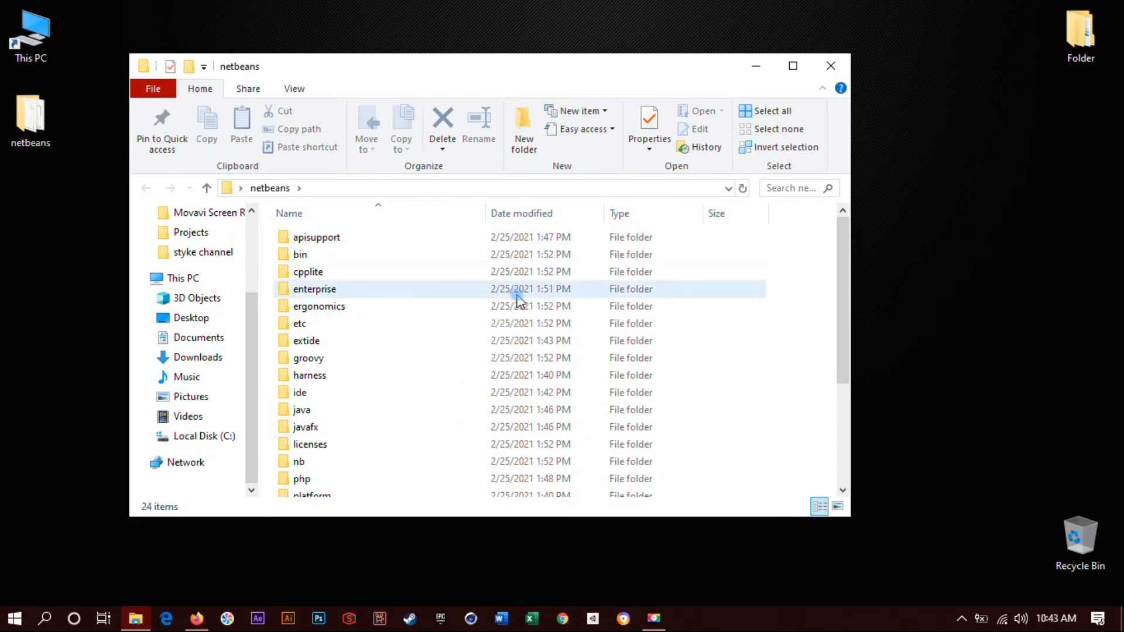
pyautogui.moveTo(844, 333); pyautogui.dragTo(872, 186)
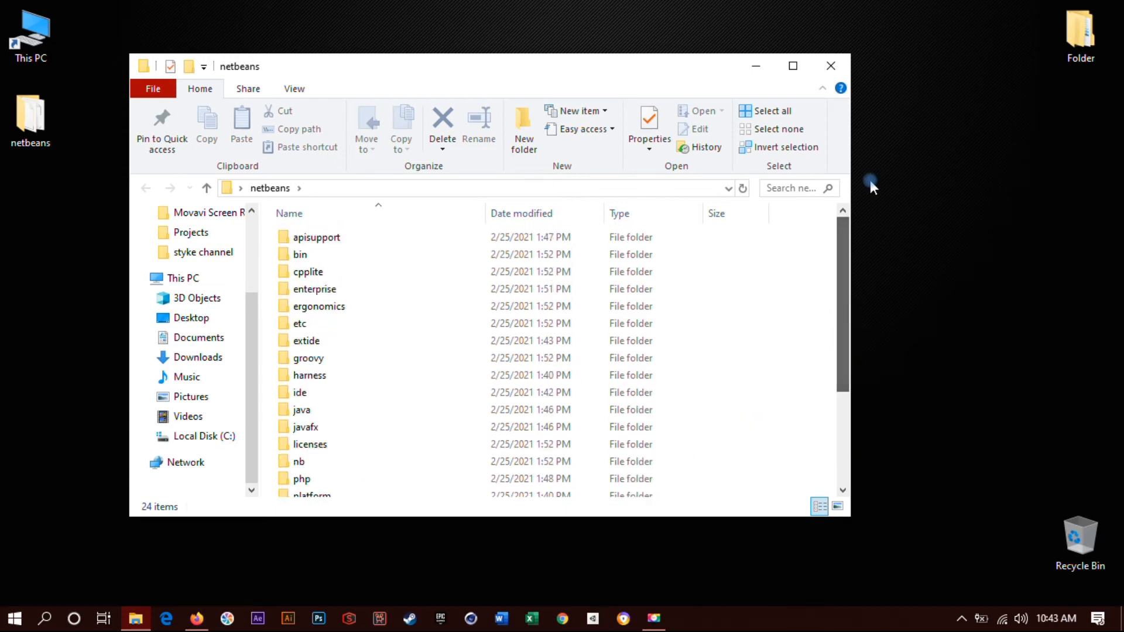
pyautogui.doubleClick(326, 256)
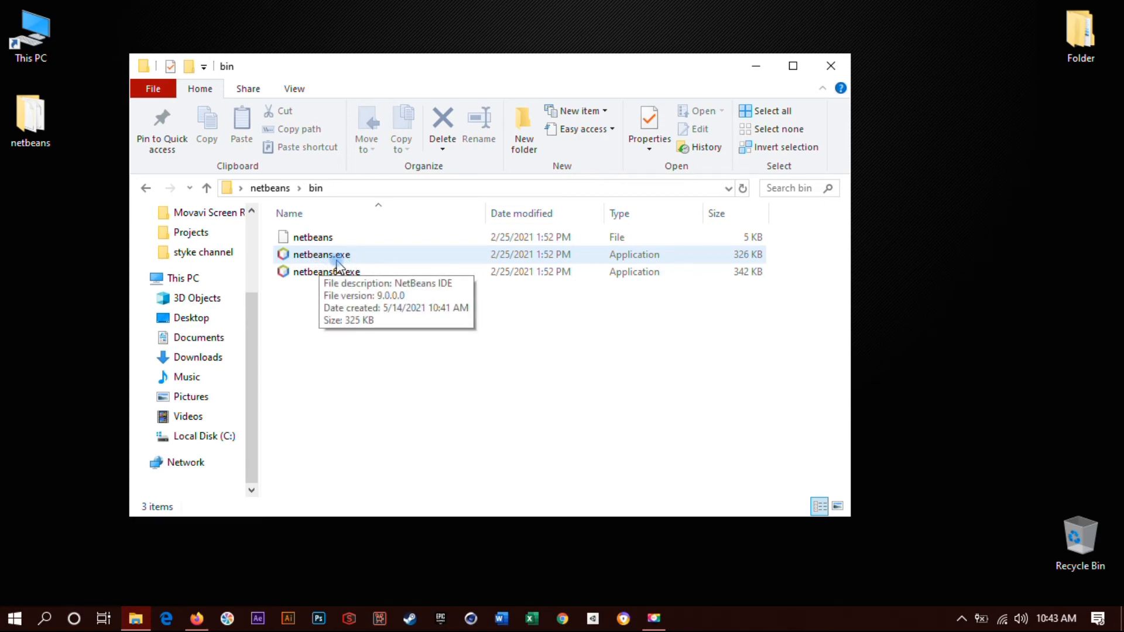
# Create a desktop shortcut to netbeans.exe, close the bin folder window, and select the new shortcut.
pyautogui.rightClick(309, 258)
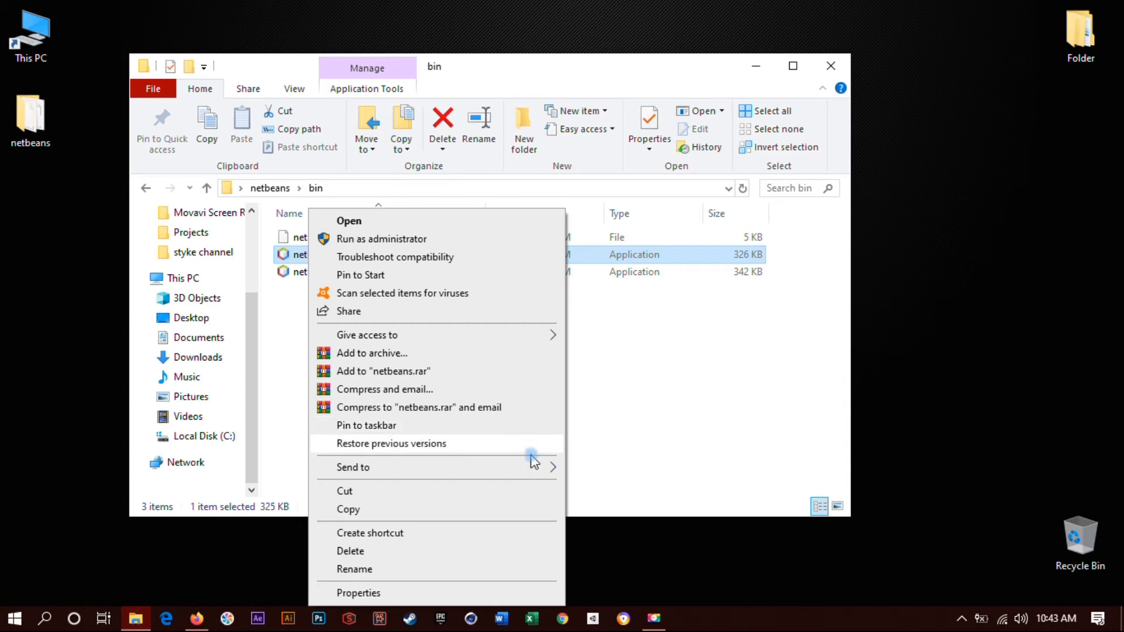
pyautogui.moveTo(536, 466)
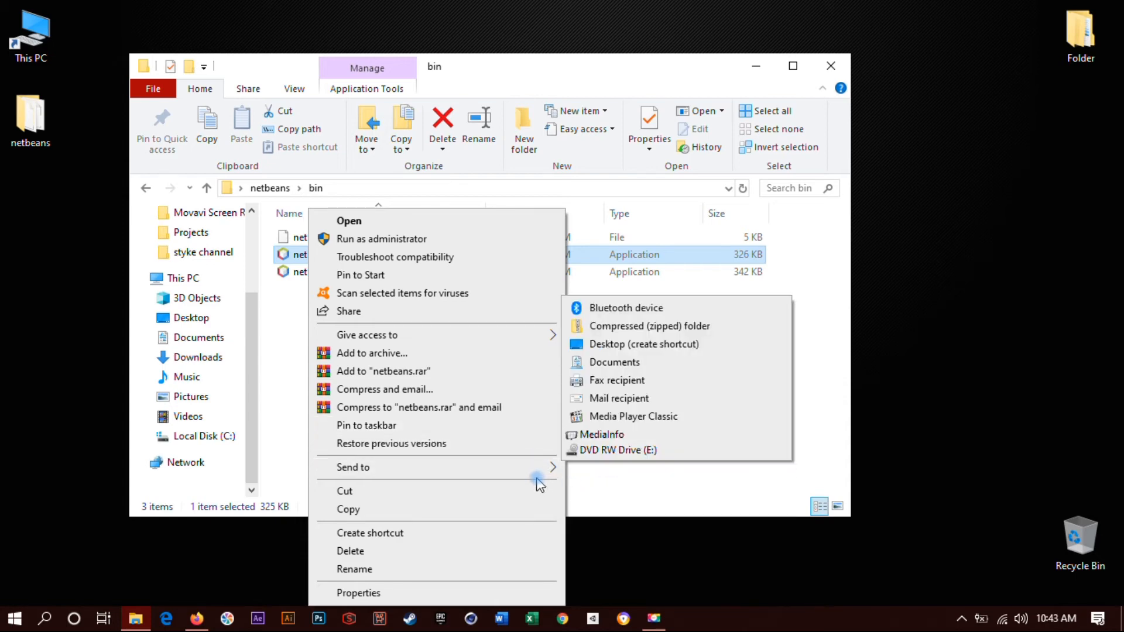
pyautogui.click(632, 505)
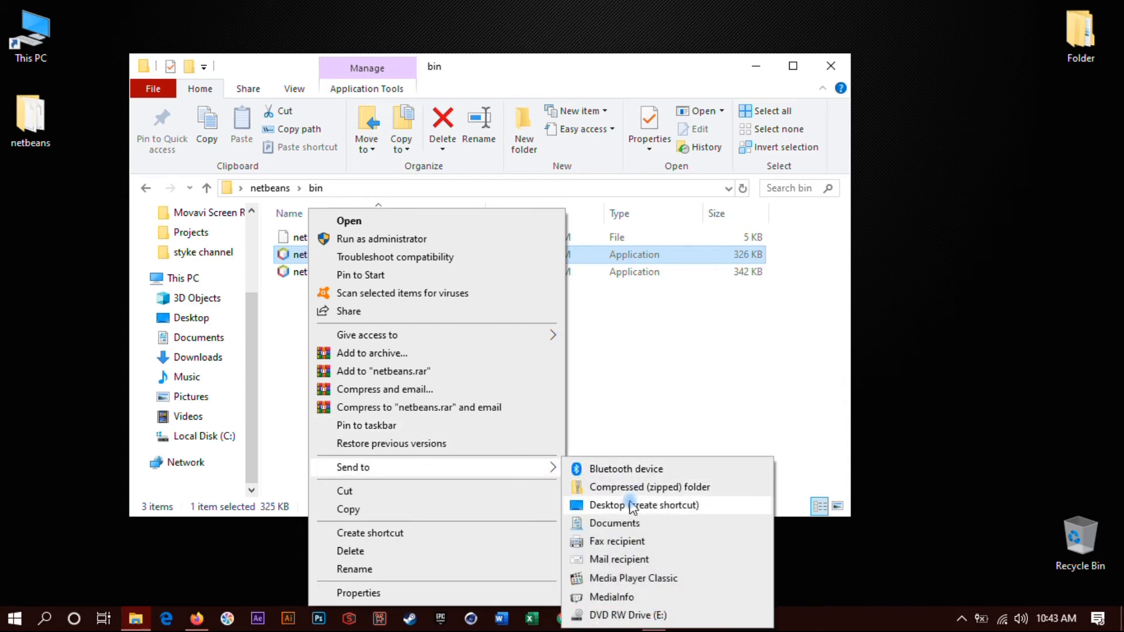
pyautogui.click(831, 66)
pyautogui.click(34, 229)
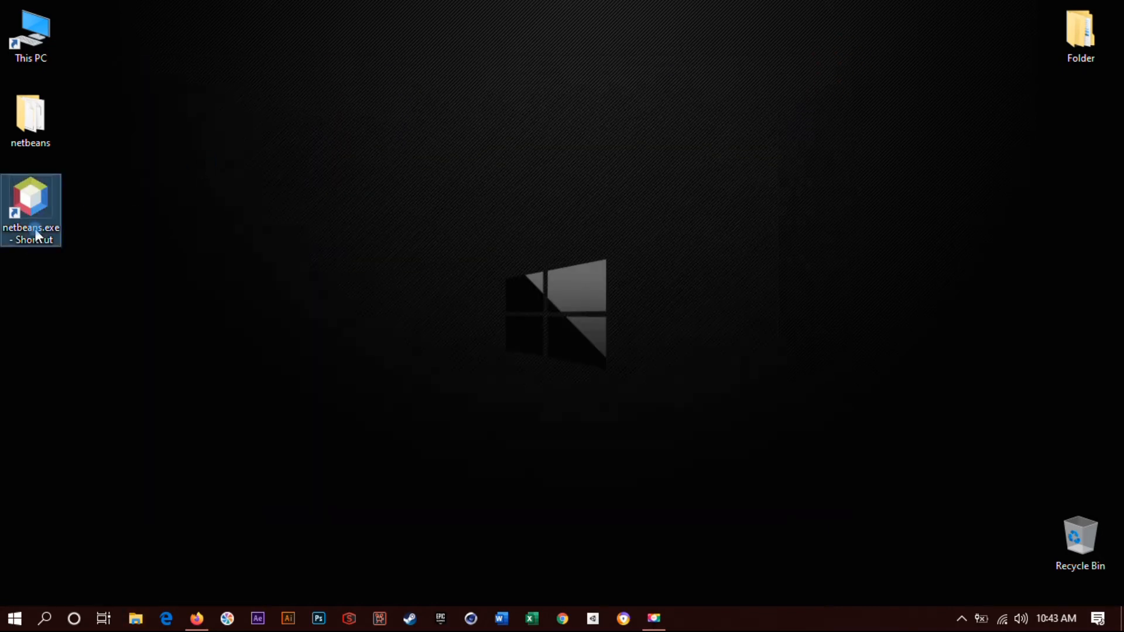
# Rename the desktop shortcut to netbeans.exe by removing the "- Shortcut" ending, and deselect it.
pyautogui.rightClick(35, 230)
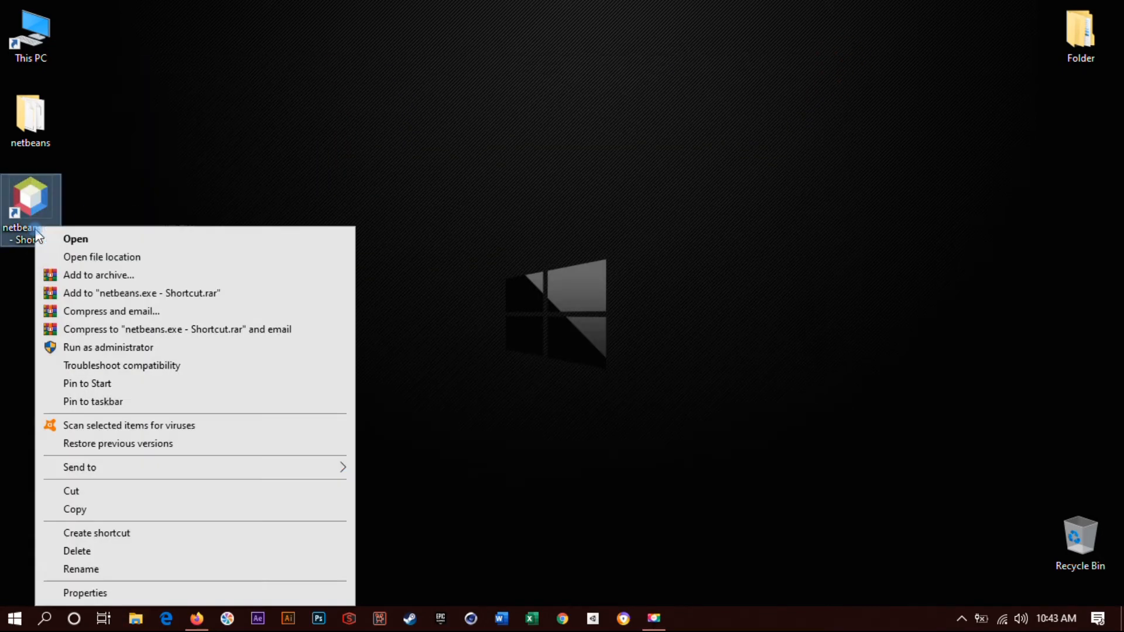
pyautogui.click(111, 569)
pyautogui.moveTo(58, 241); pyautogui.dragTo(12, 246)
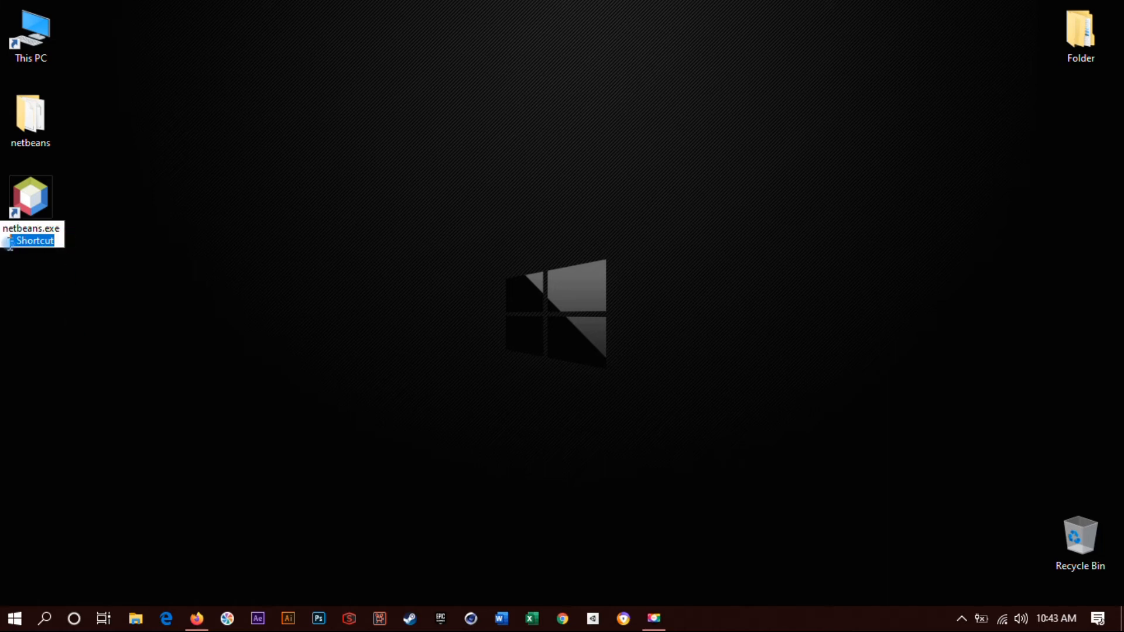
pyautogui.press('BackSpace')
pyautogui.press('Return')
pyautogui.click(199, 257)
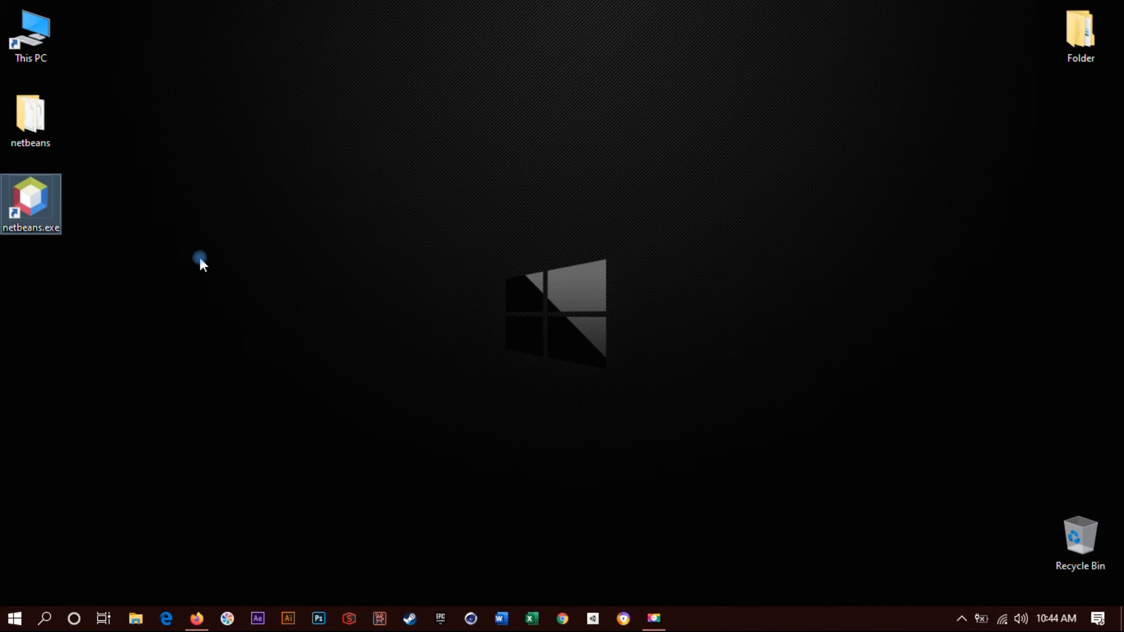
pyautogui.doubleClick(48, 235)
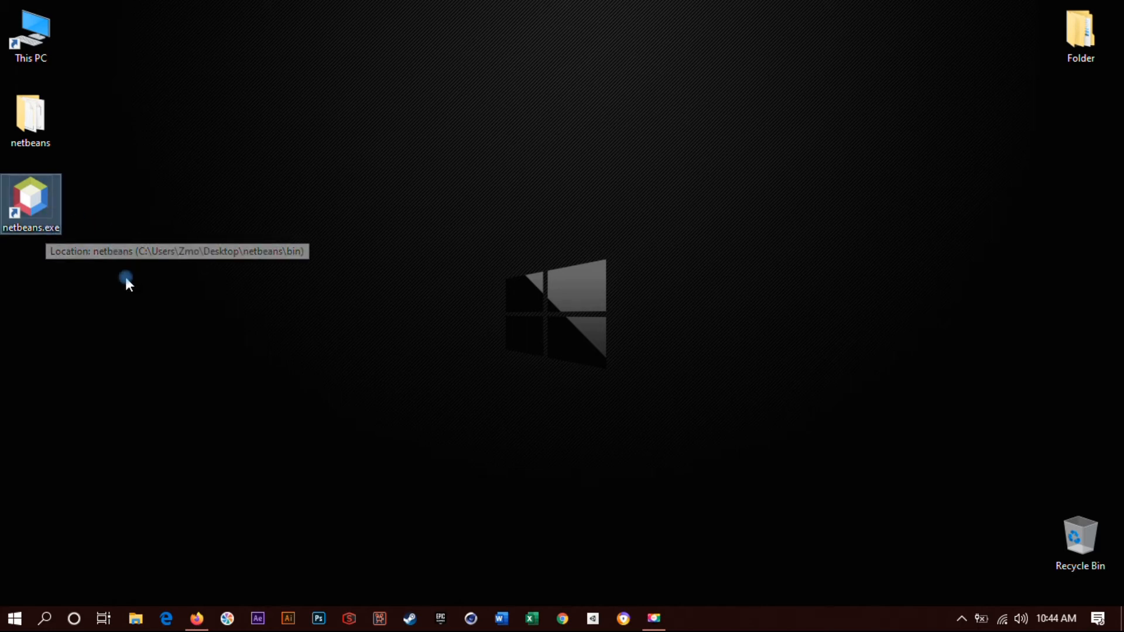
pyautogui.click(70, 233)
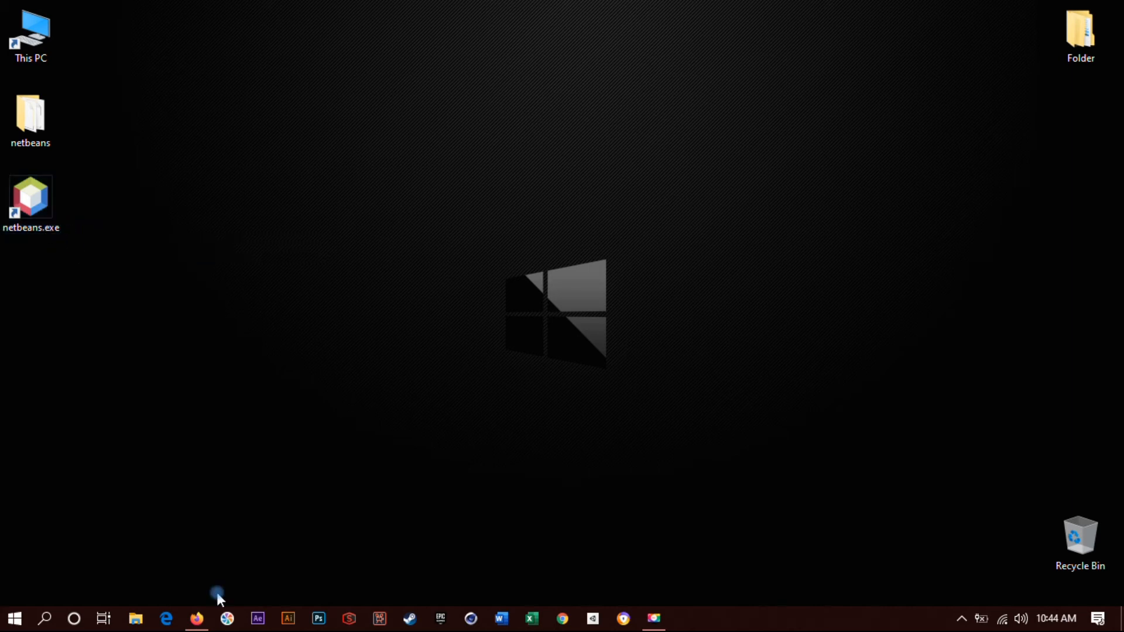
# Switch to Firefox, search the web for "java jdk", and open Oracle's Java SE Downloads page.
pyautogui.click(196, 618)
pyautogui.click(865, 40)
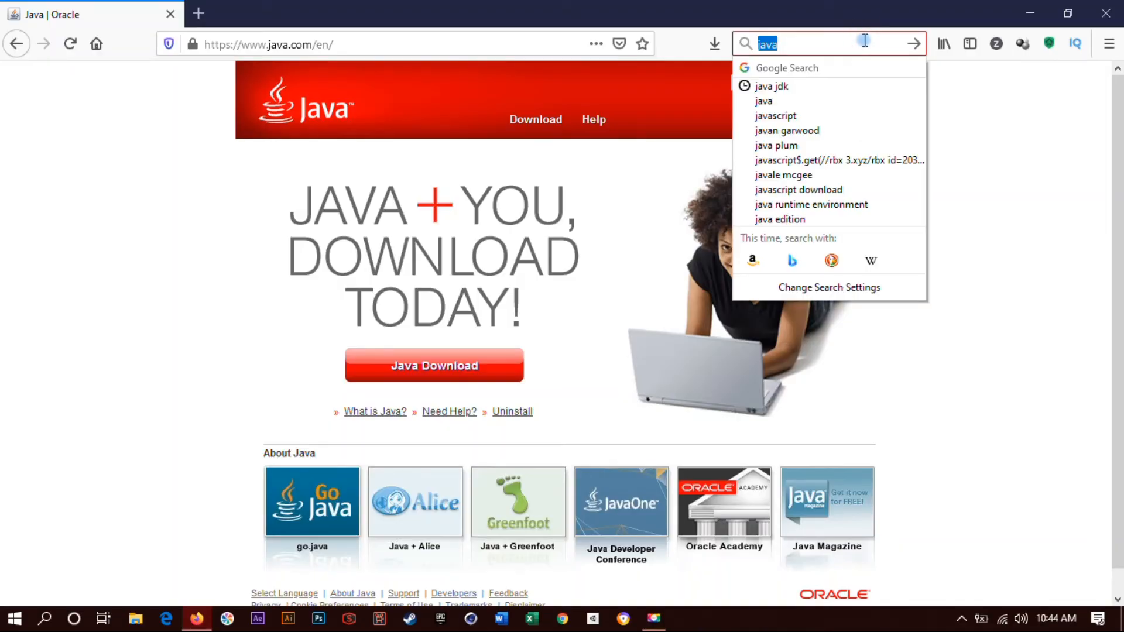
pyautogui.click(850, 43)
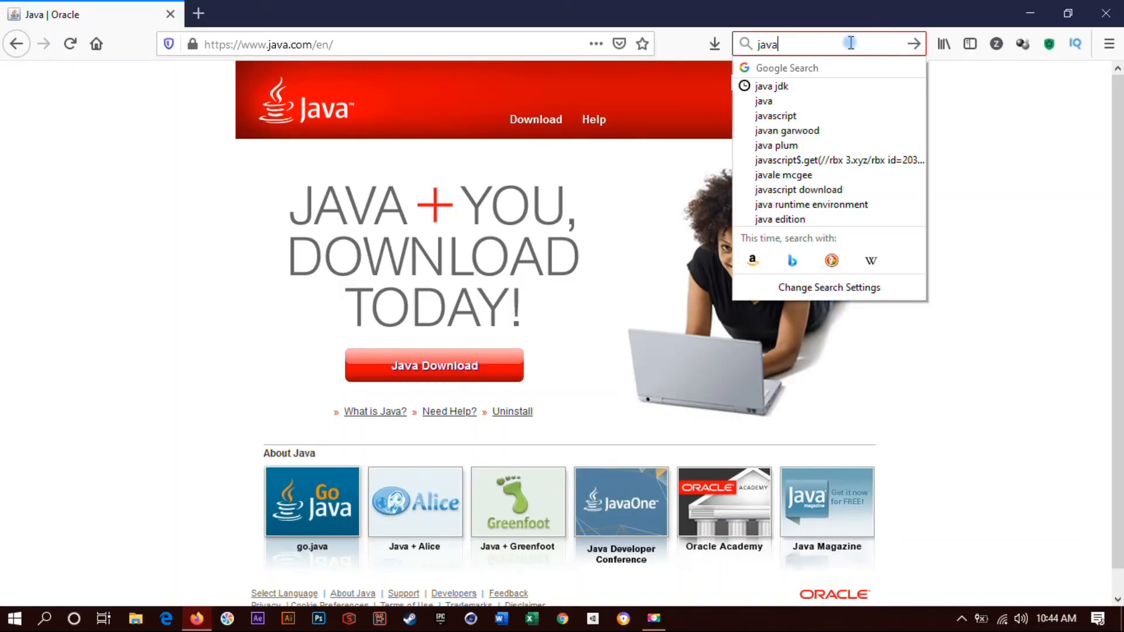
pyautogui.click(812, 85)
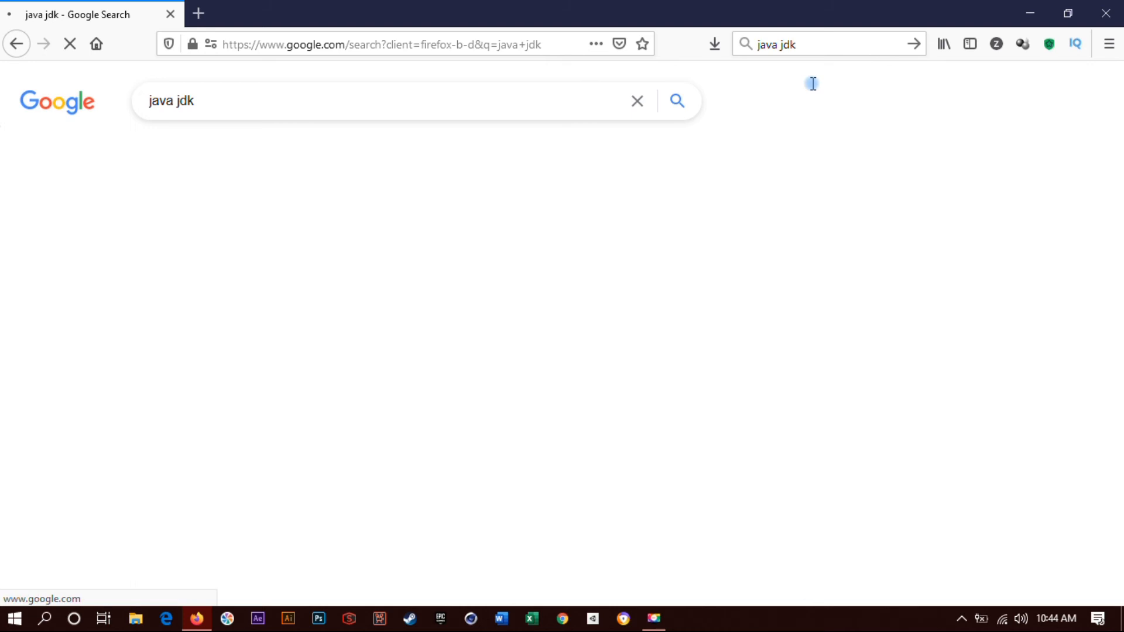
pyautogui.click(293, 250)
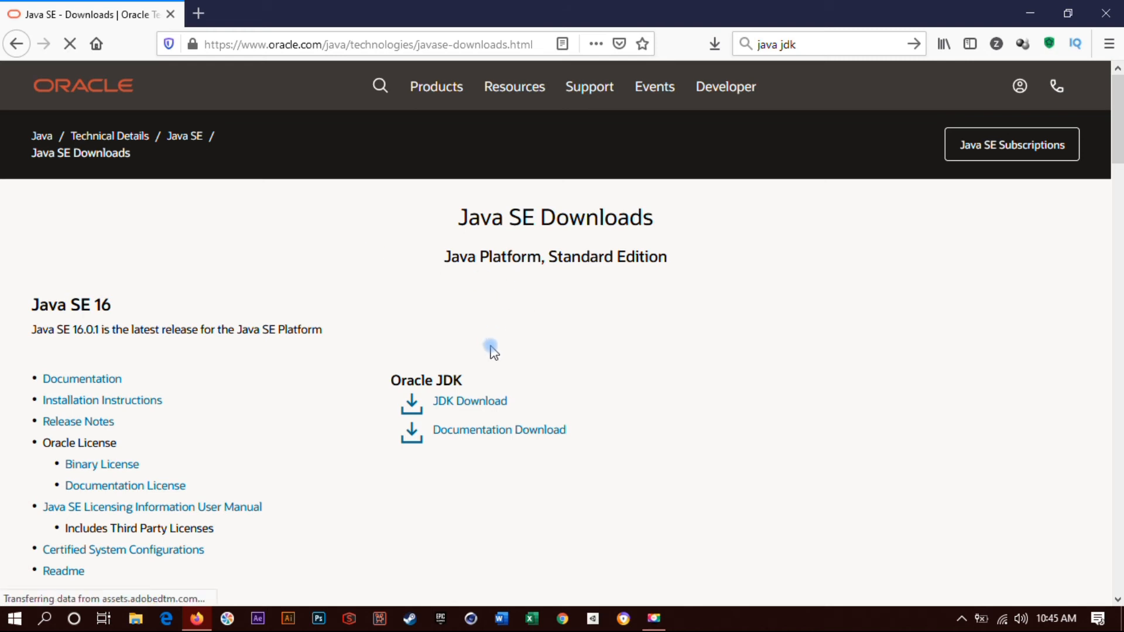
# Open the Java SE 16 JDK download page, accept the license agreement, and save the Windows x64 Installer jdk-16.0.1_windows-x64_bin.exe.
pyautogui.click(478, 404)
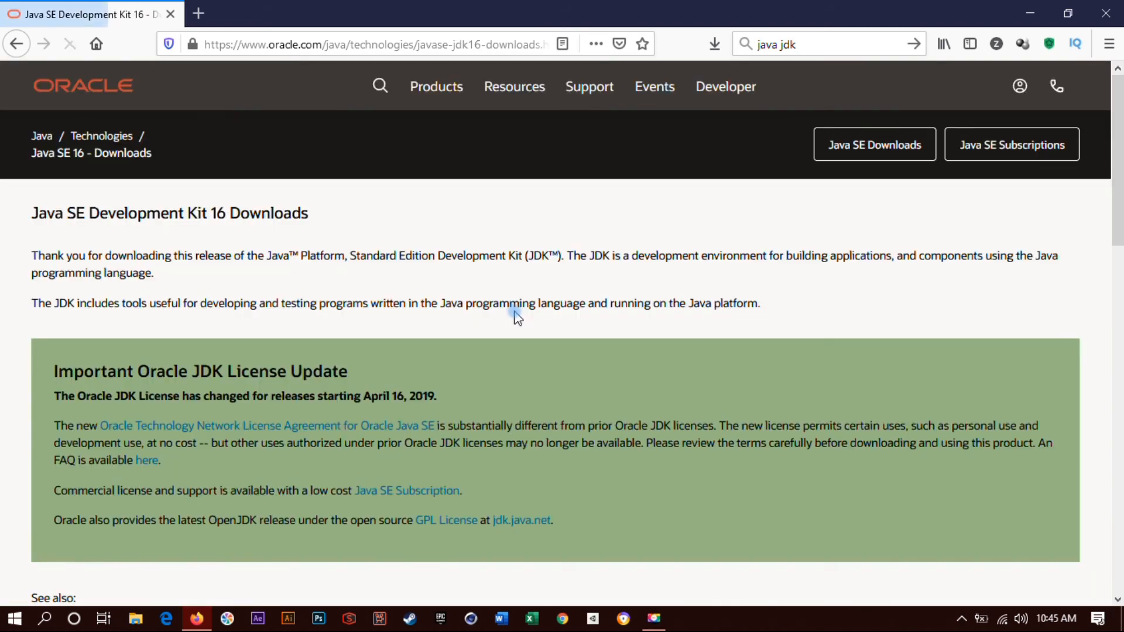
pyautogui.moveTo(1118, 170); pyautogui.dragTo(1118, 405)
pyautogui.moveTo(1122, 506); pyautogui.dragTo(1122, 451)
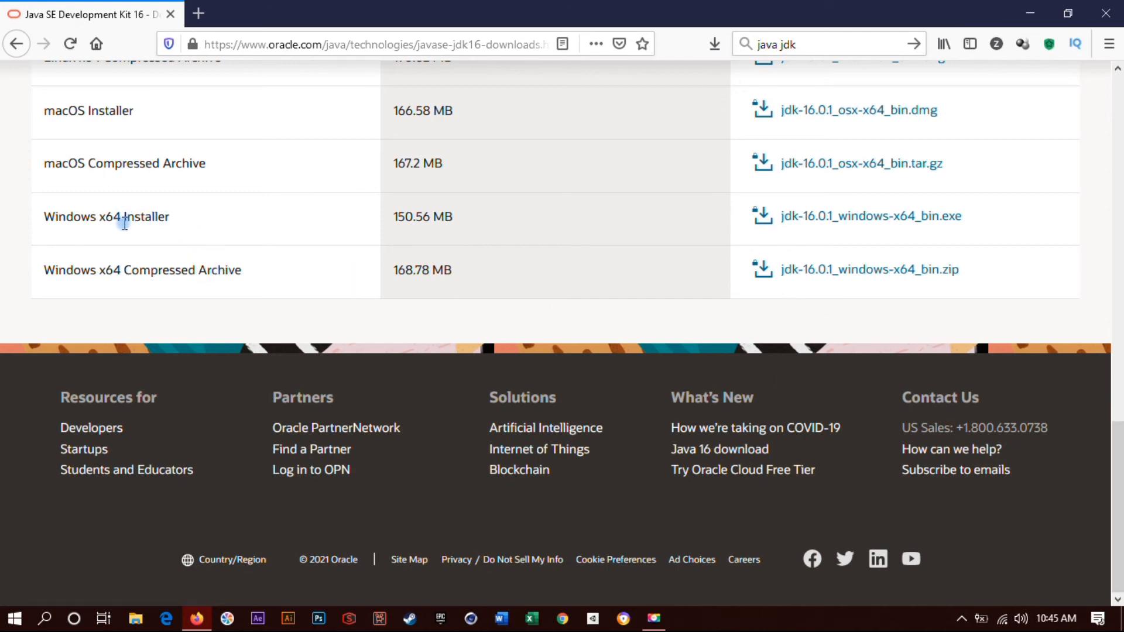
pyautogui.click(785, 218)
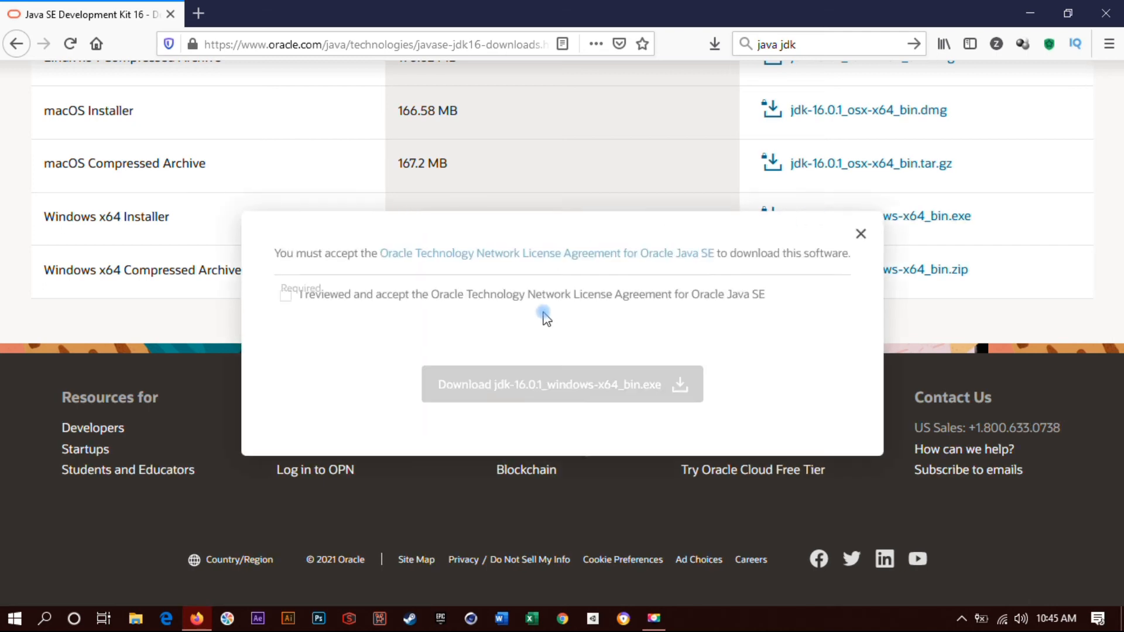
pyautogui.click(285, 298)
pyautogui.click(526, 387)
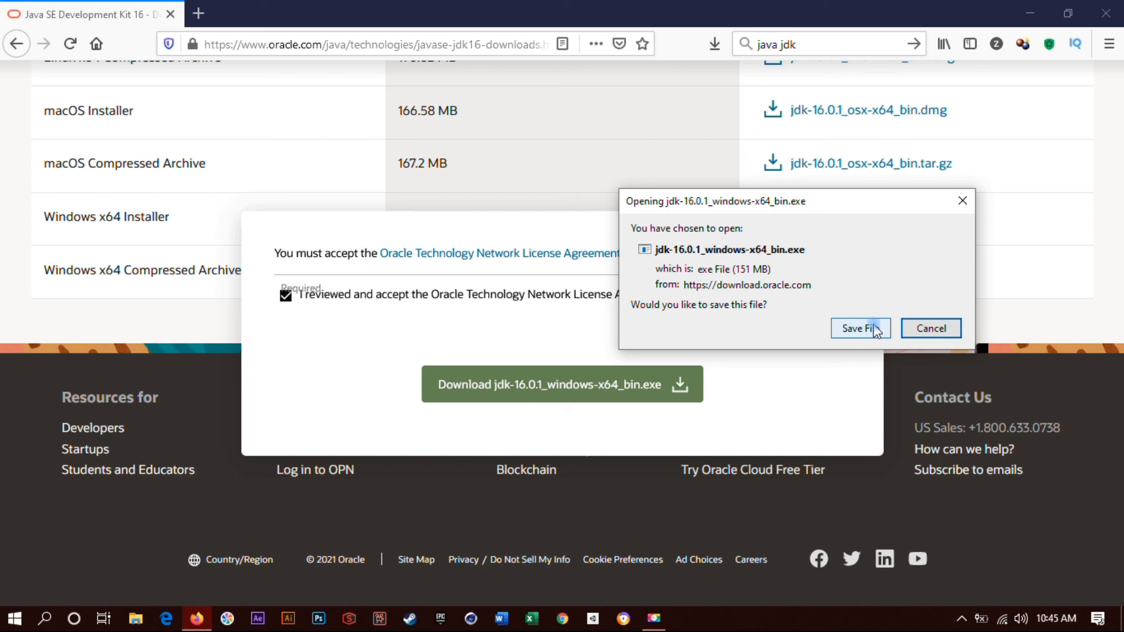
pyautogui.click(860, 328)
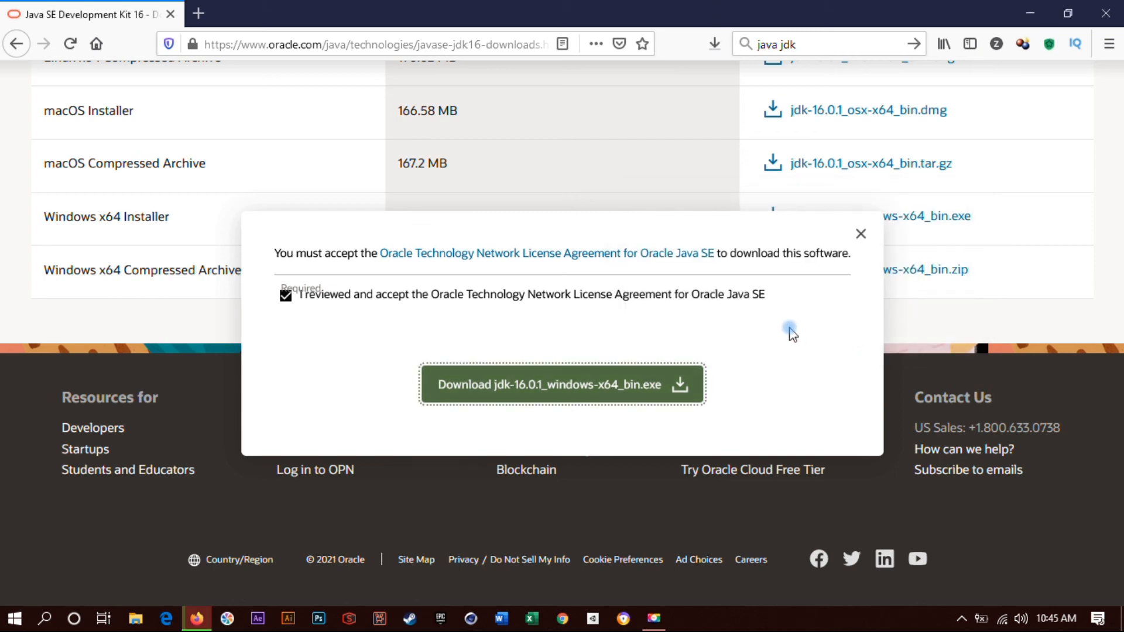
# Run the downloaded JDK 16.0.1 installer from the browser's downloads and close the browser.
pyautogui.click(713, 44)
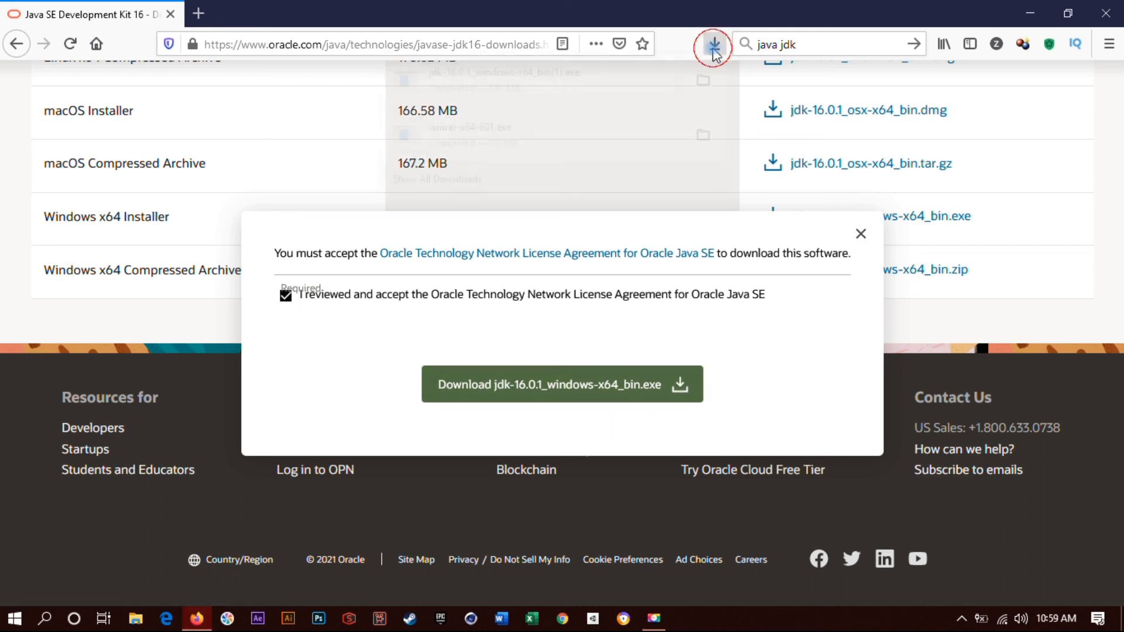
pyautogui.click(714, 48)
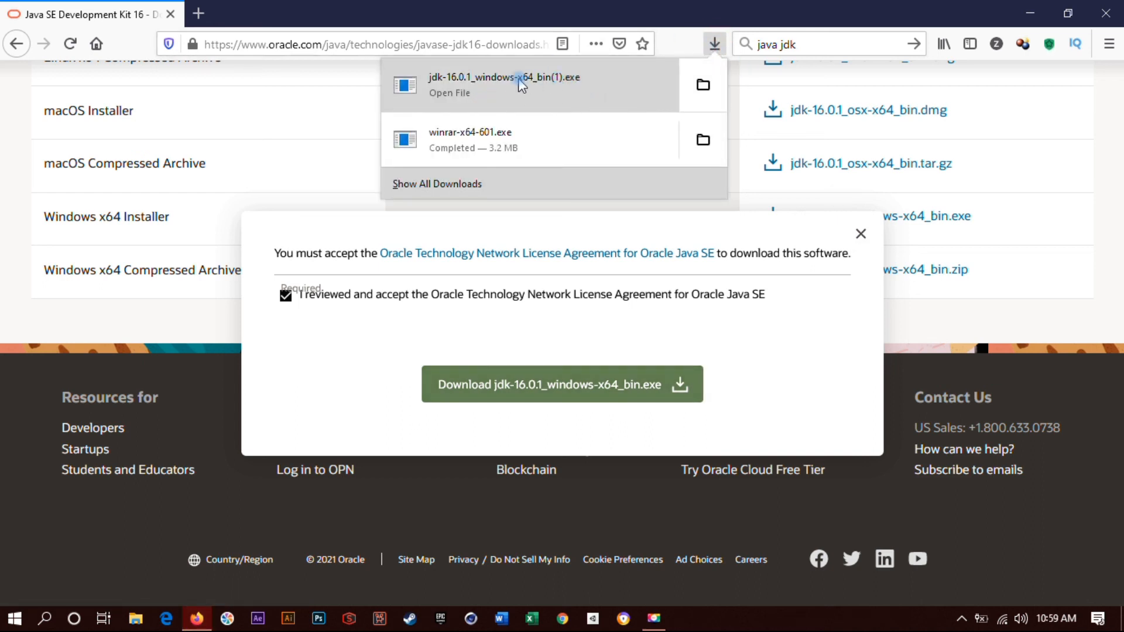
pyautogui.click(533, 95)
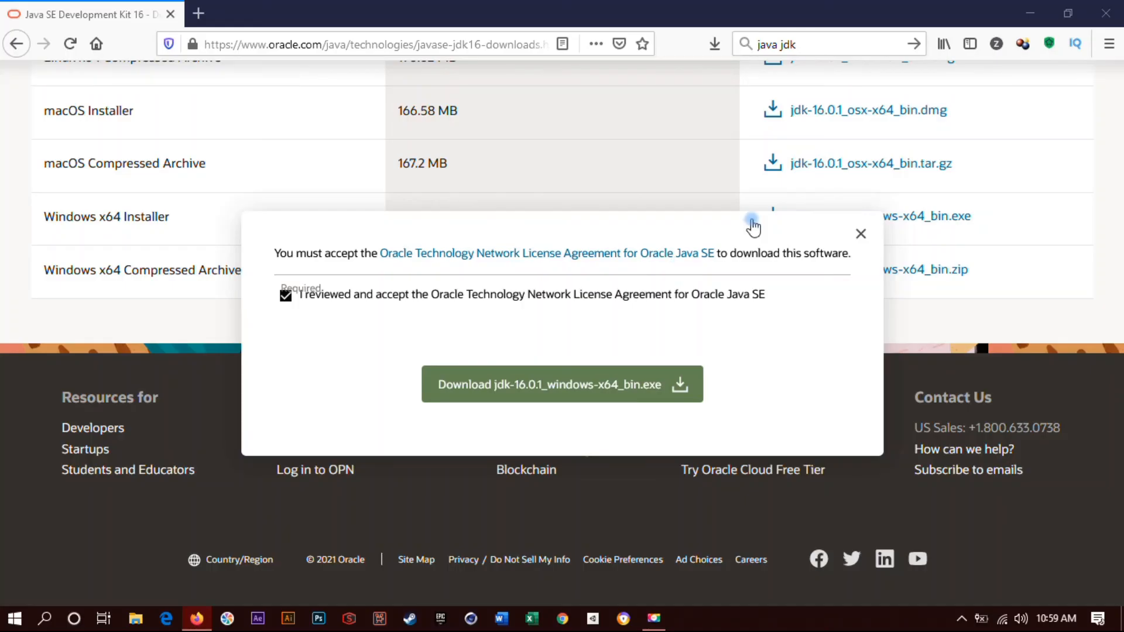
pyautogui.click(1109, 7)
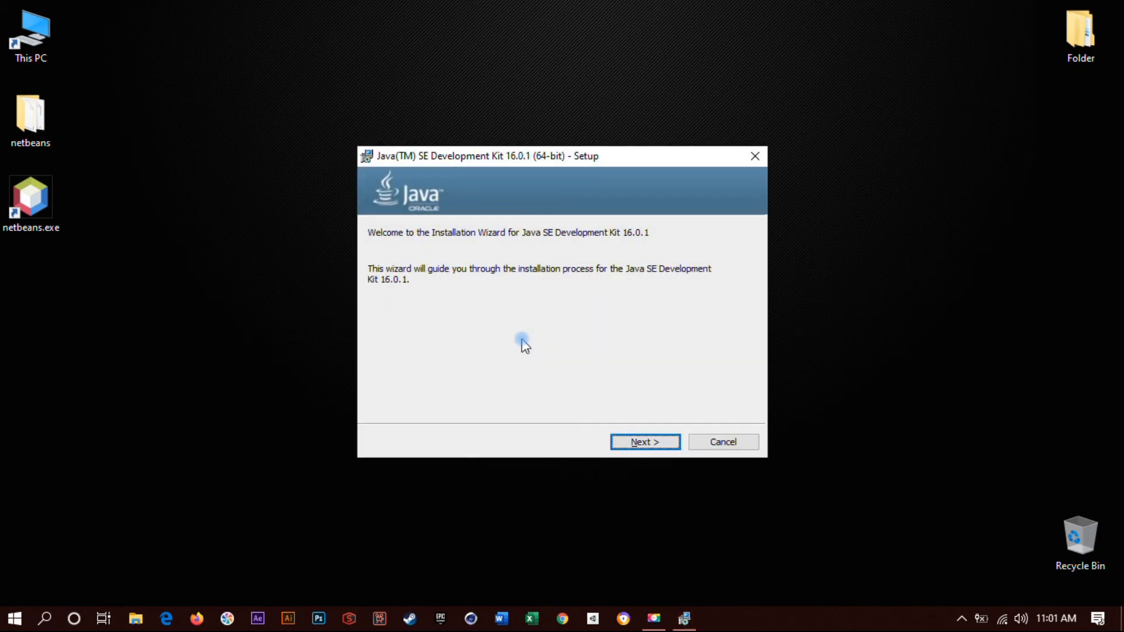
# Proceed through the Java SE Development Kit 16.0.1 setup wizard and start the installation in the default destination.
pyautogui.click(651, 442)
pyautogui.click(644, 442)
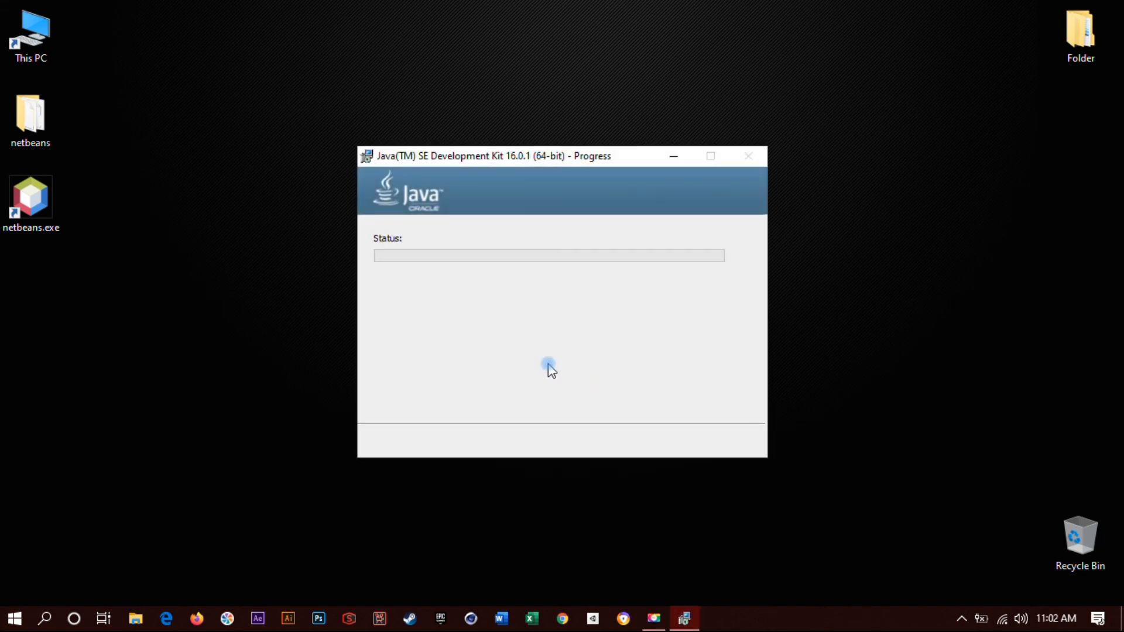